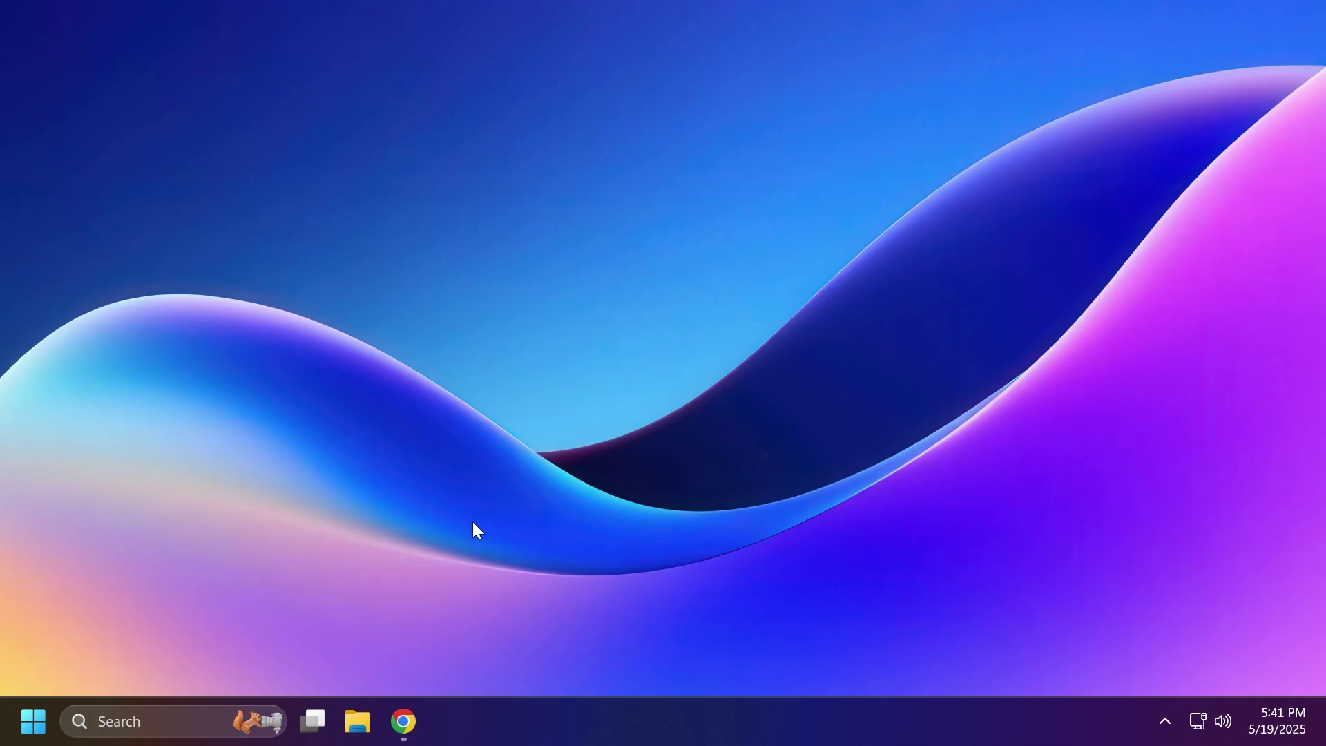
Step: Restore the Chrome window showing the ViVeTool v0.3.4 releases page on GitHub
click(404, 721)
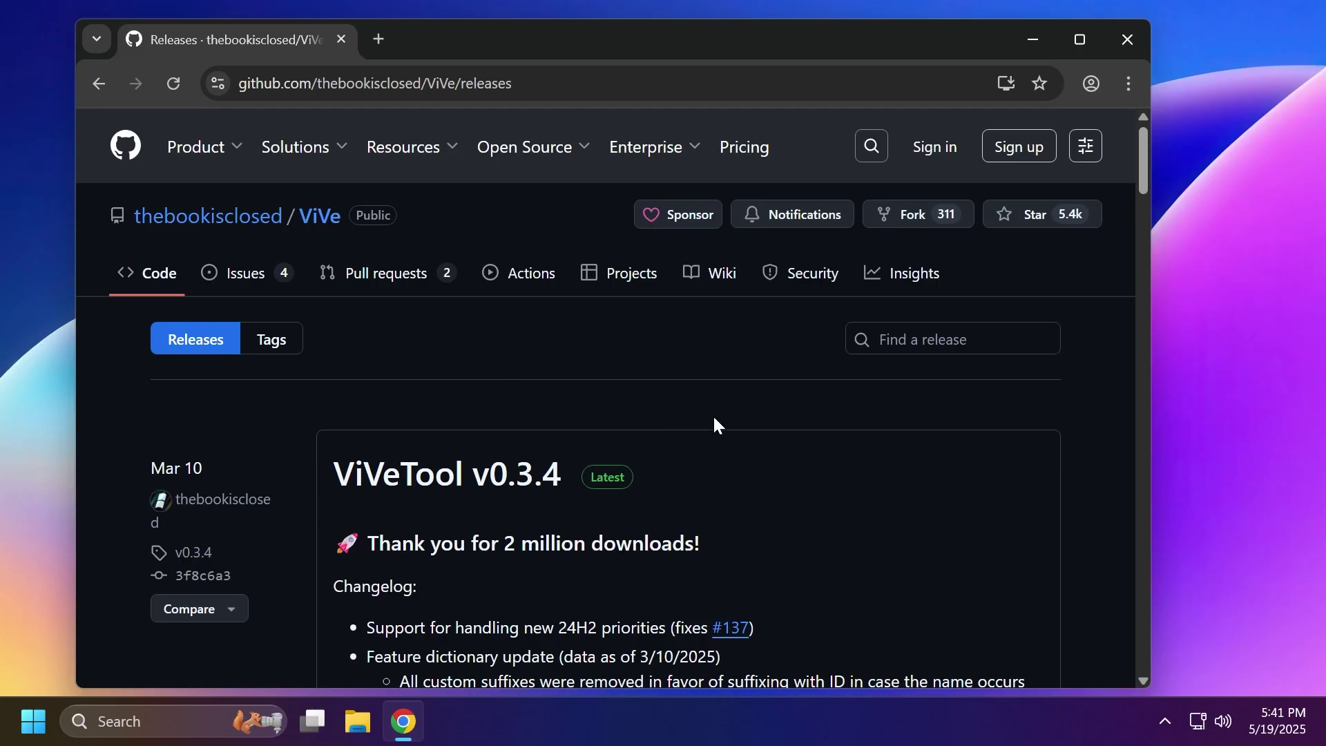
Step: Download ViVeTool-v0.3.4-IntelAmd.zip from the release assets and open the downloaded archive
scroll(713, 414, down, 8)
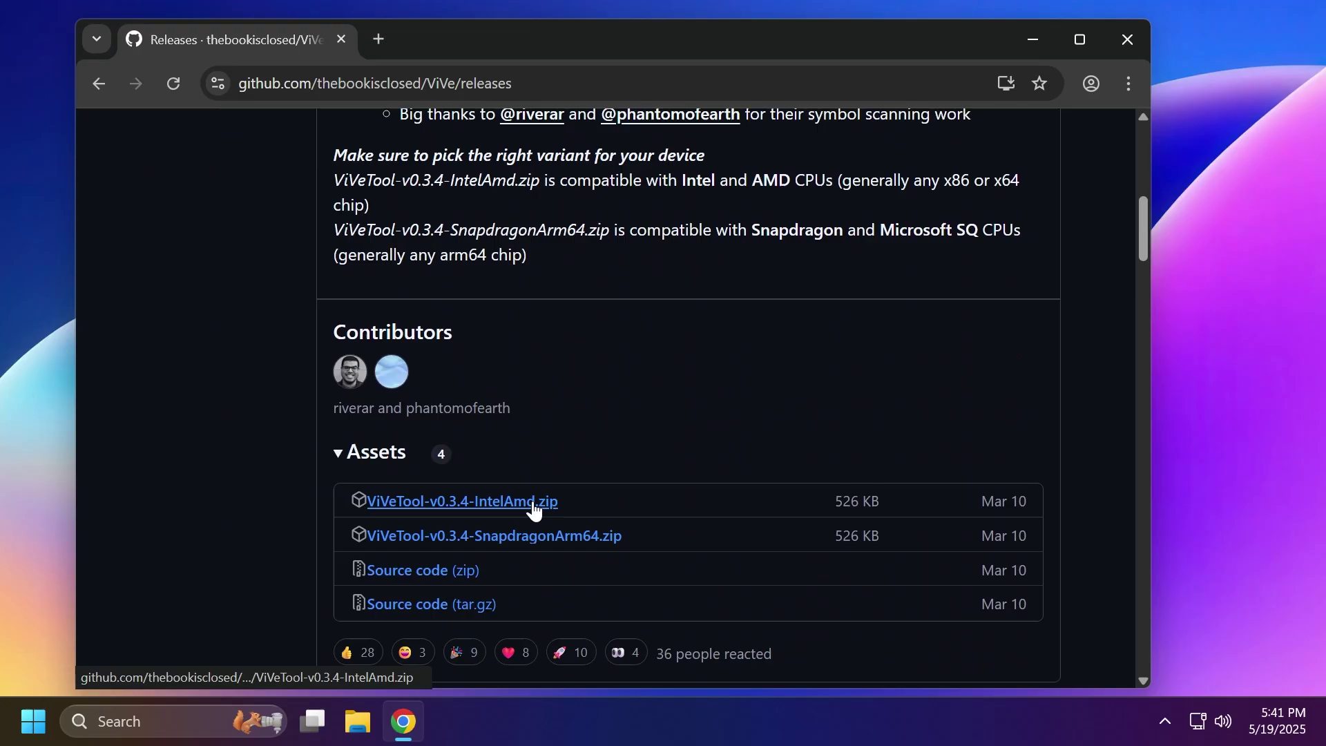
click(504, 542)
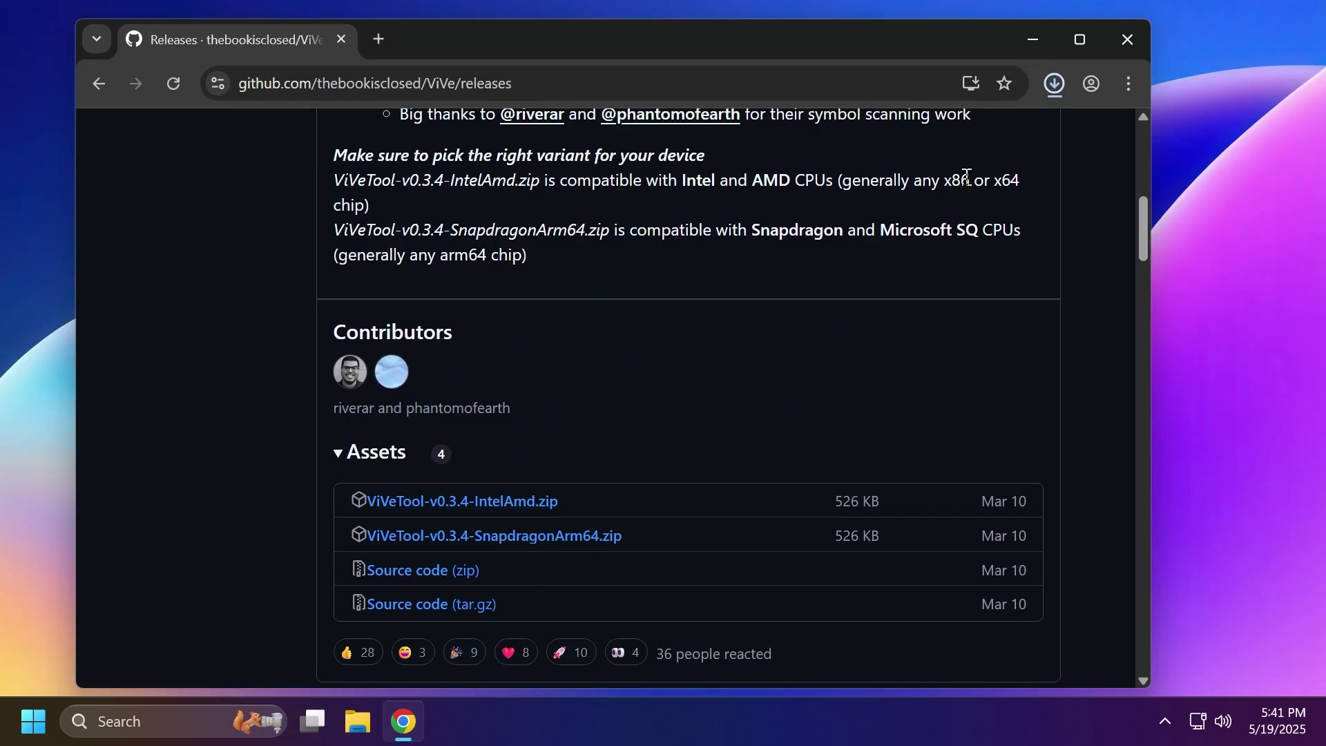
click(887, 132)
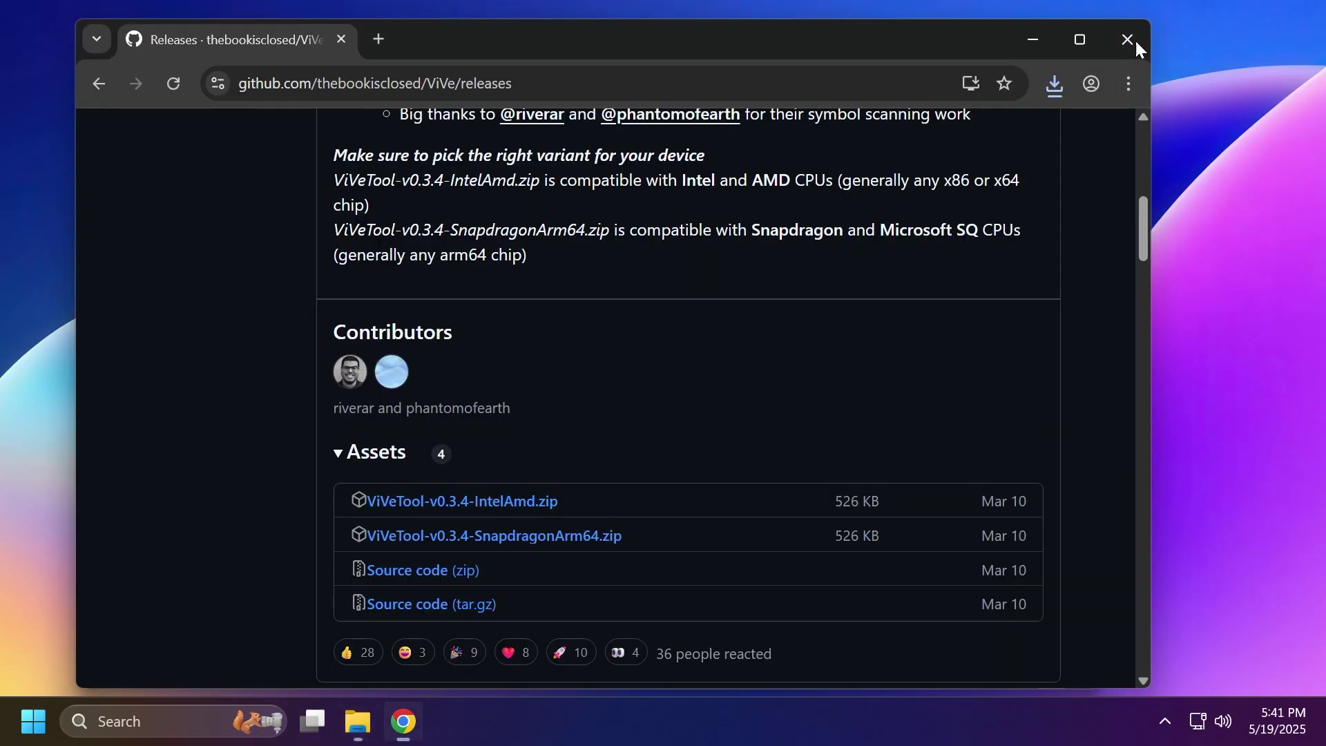
Step: Close the browser, start Extract all, and browse to C:\Hidden Features as the destination
click(1134, 39)
click(761, 196)
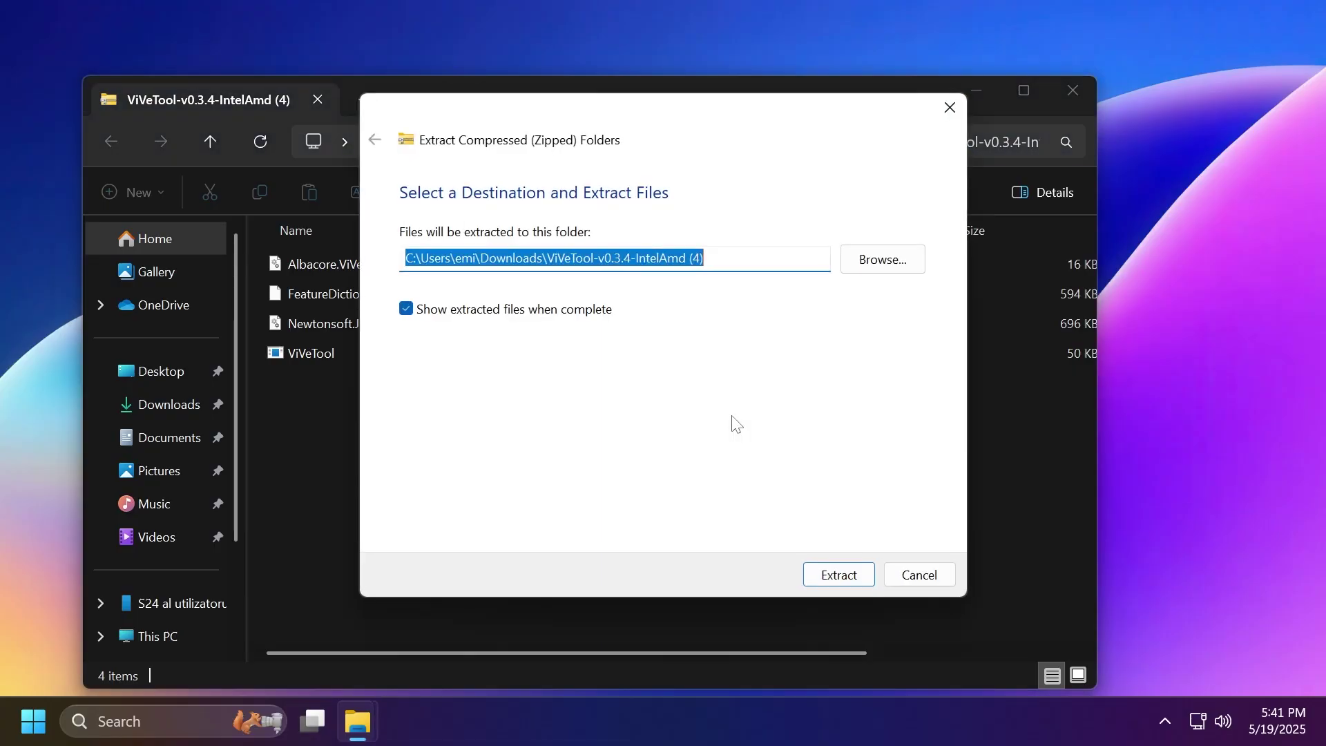
click(901, 274)
scroll(423, 408, down, 5)
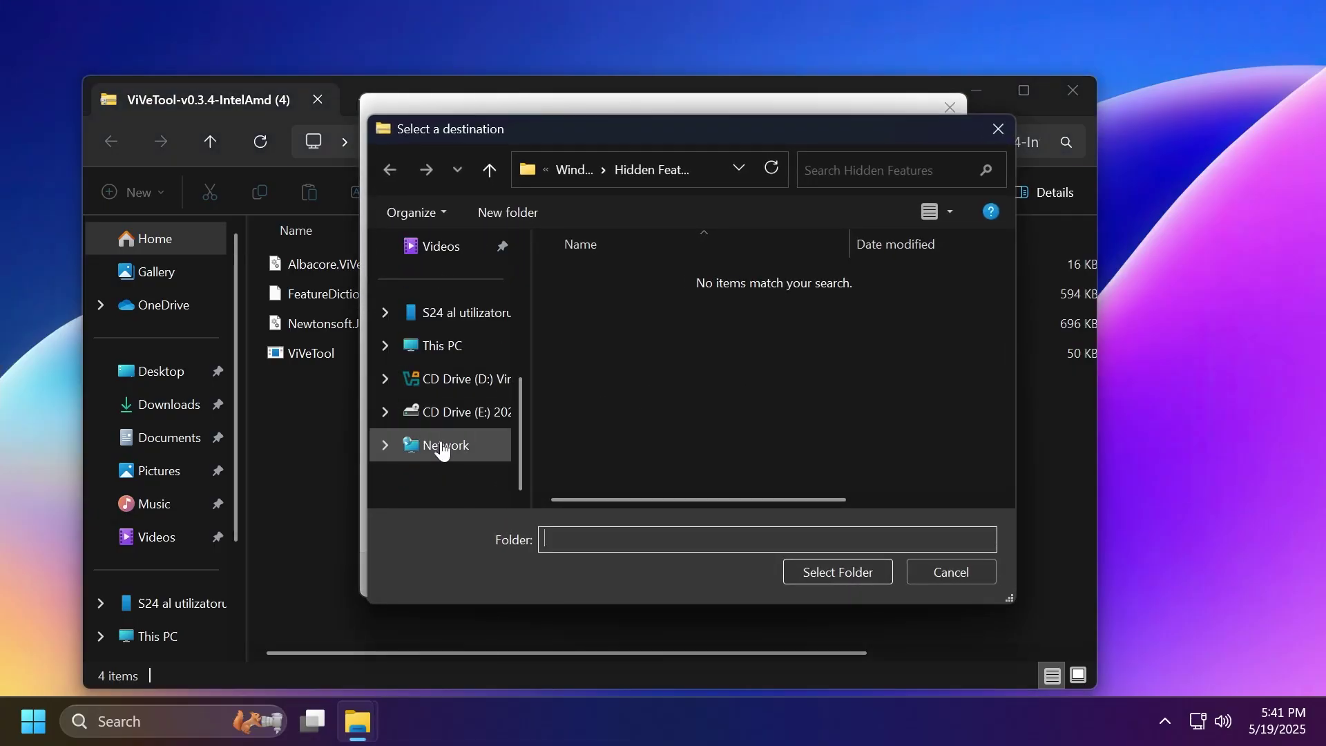
click(442, 347)
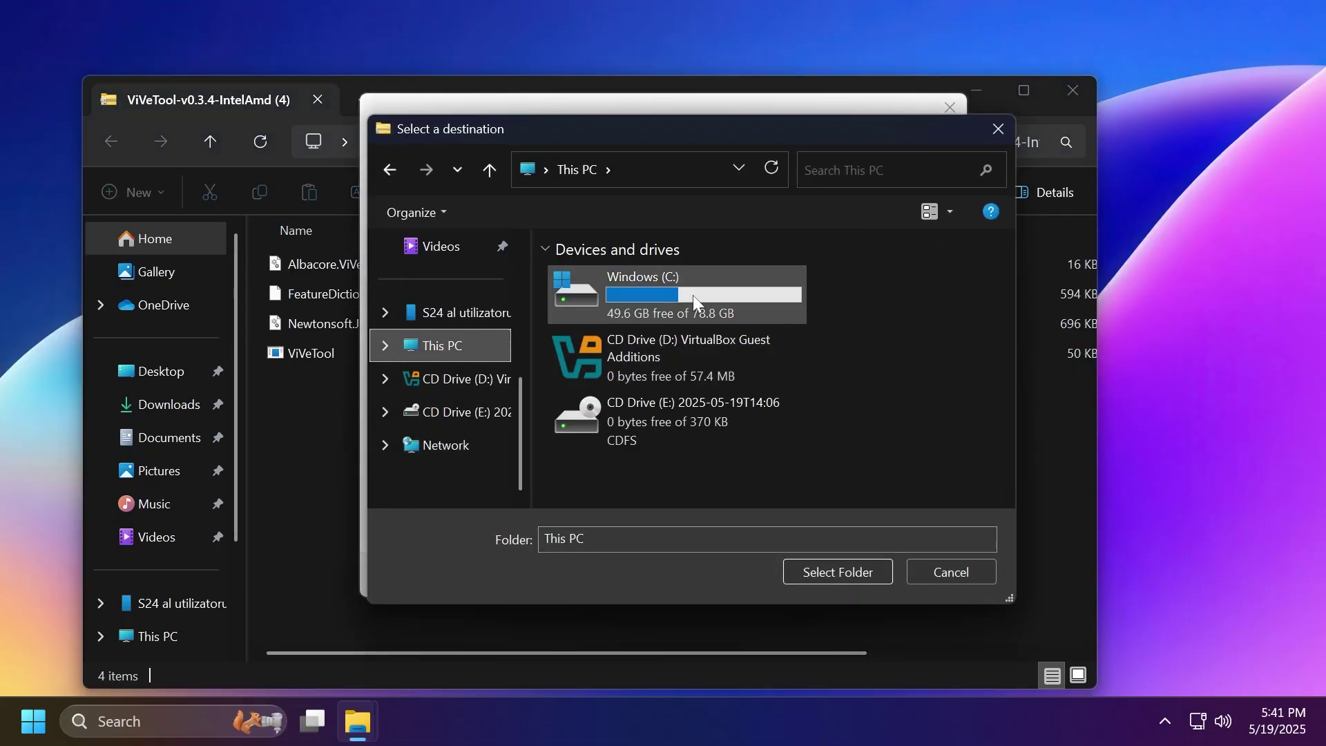
double_click(696, 292)
click(649, 282)
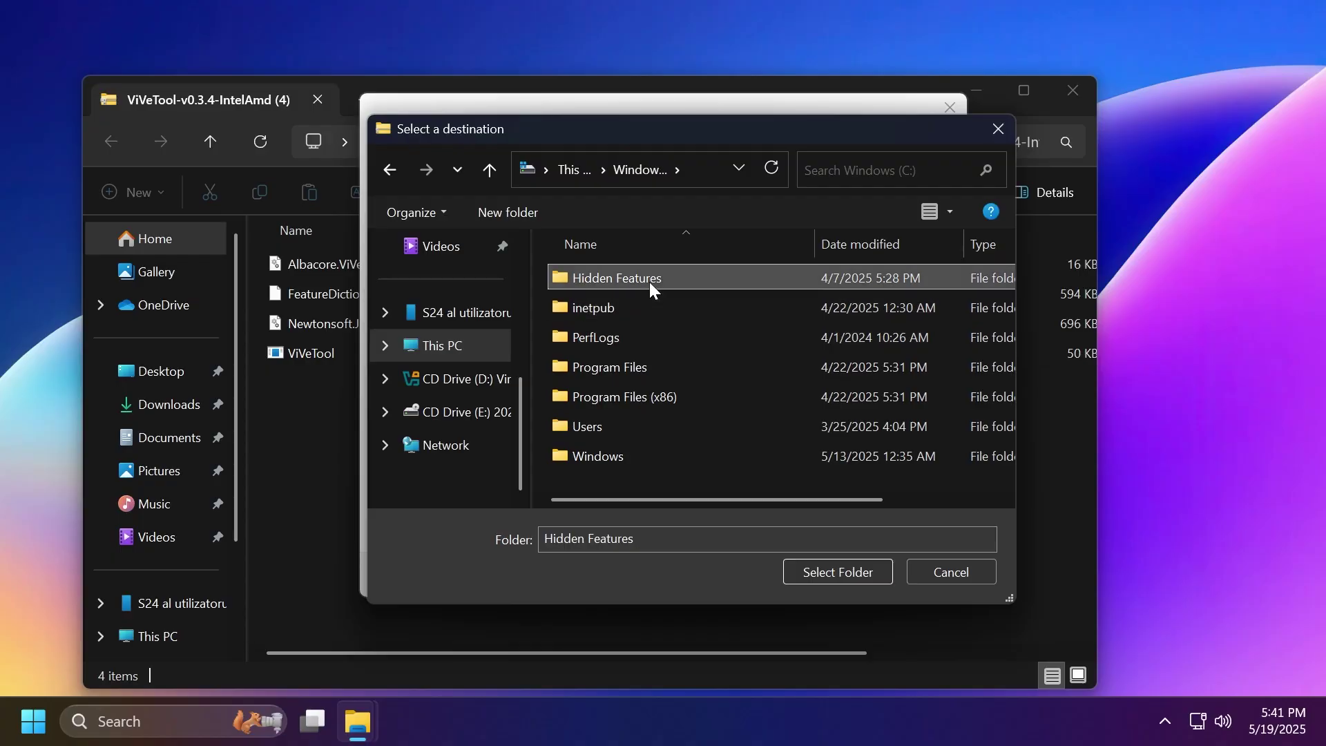
double_click(630, 276)
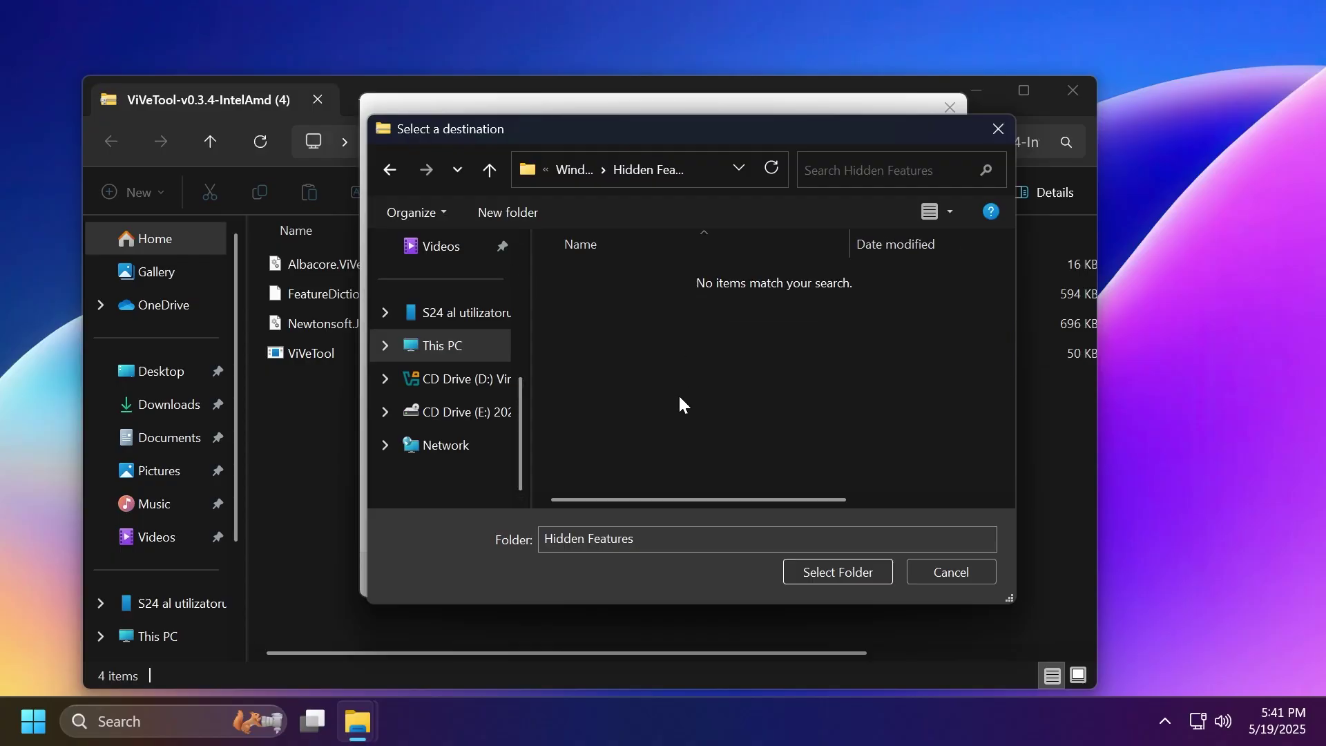
Step: Confirm the destination, extract, and replace the existing files in C:\Hidden Features
click(826, 578)
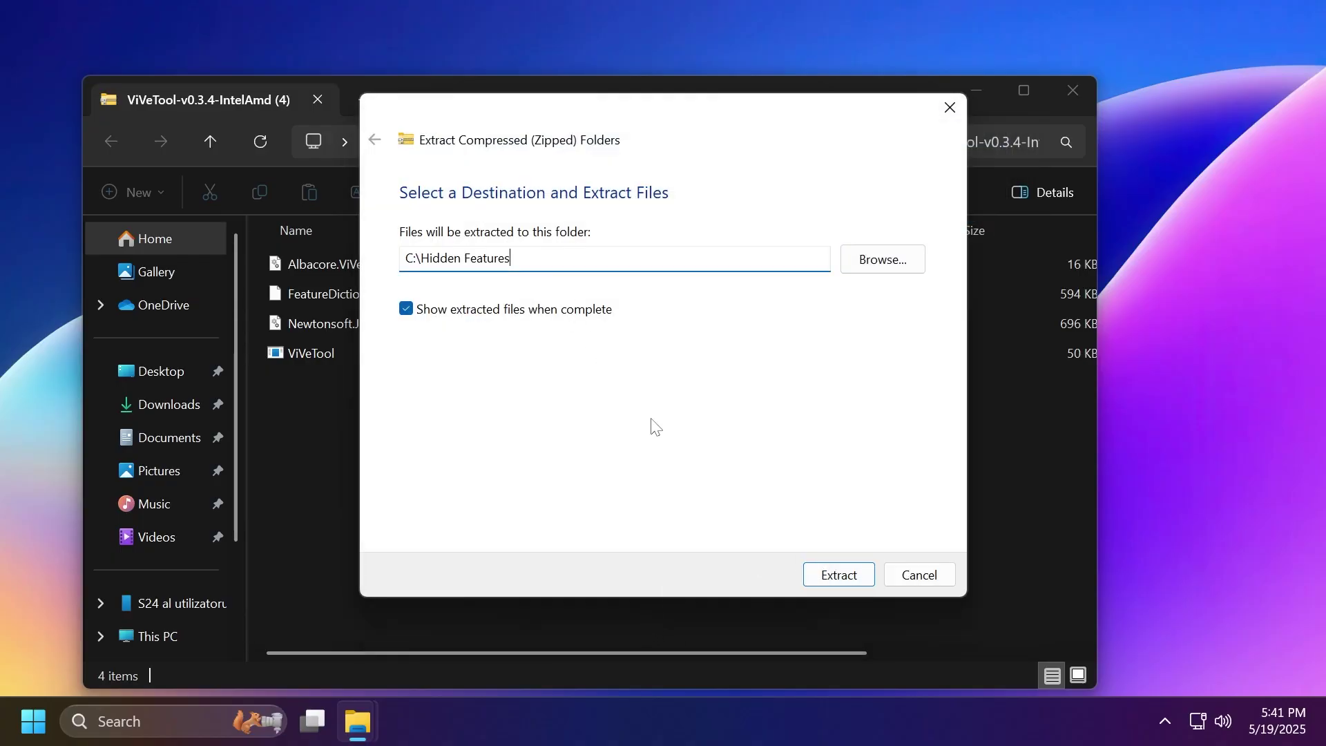
key(ctrl+a)
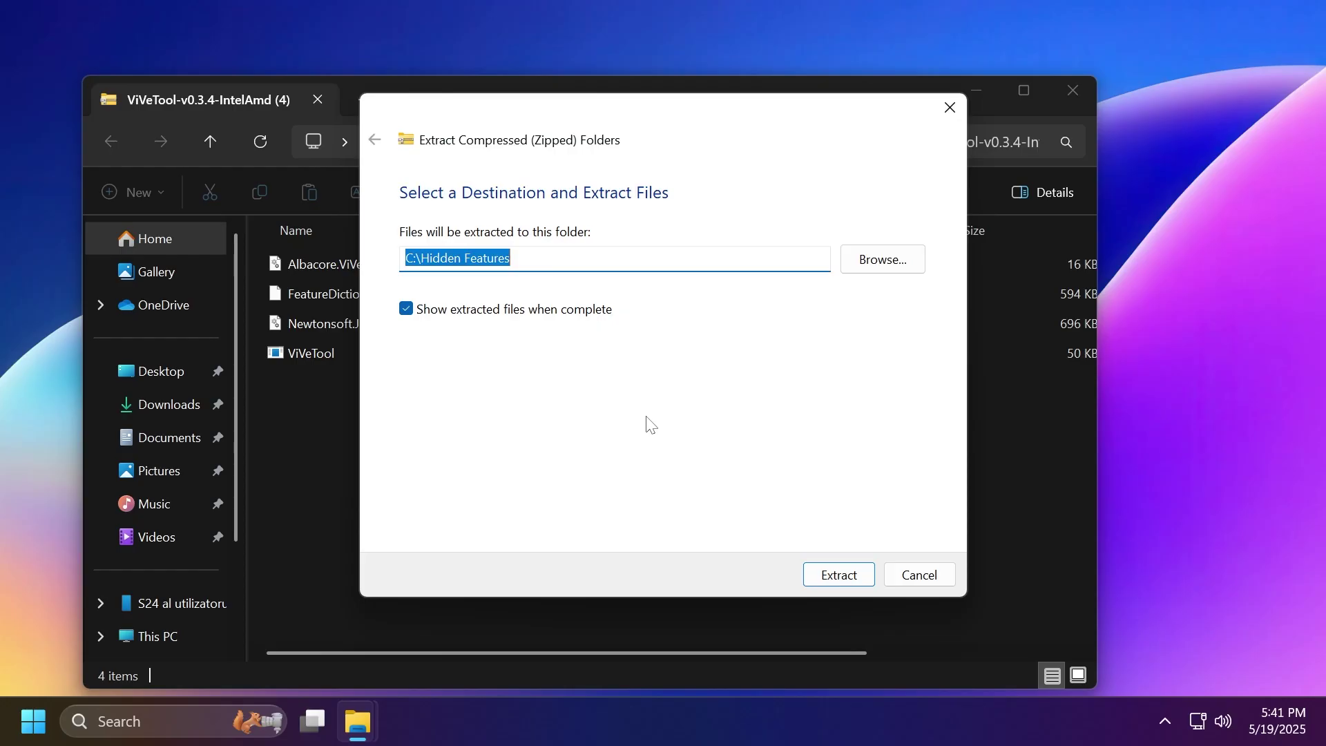
click(839, 575)
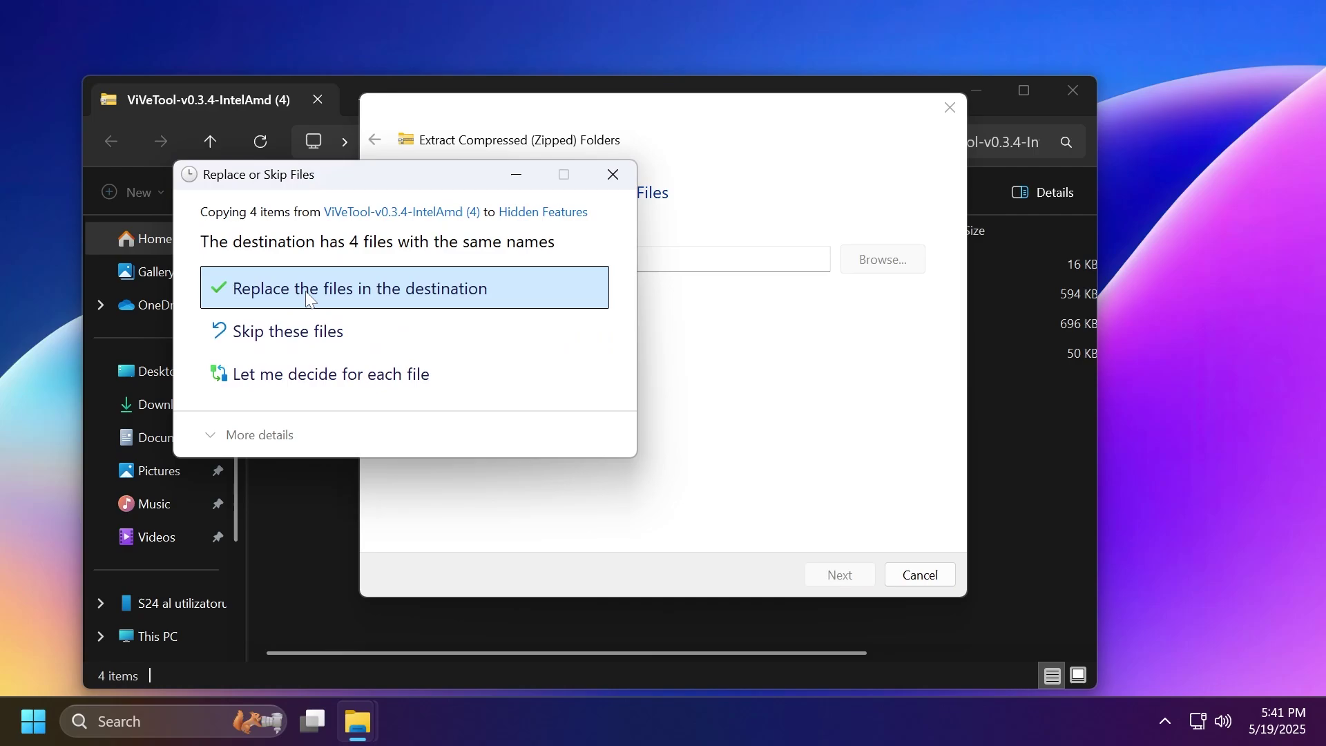
click(308, 293)
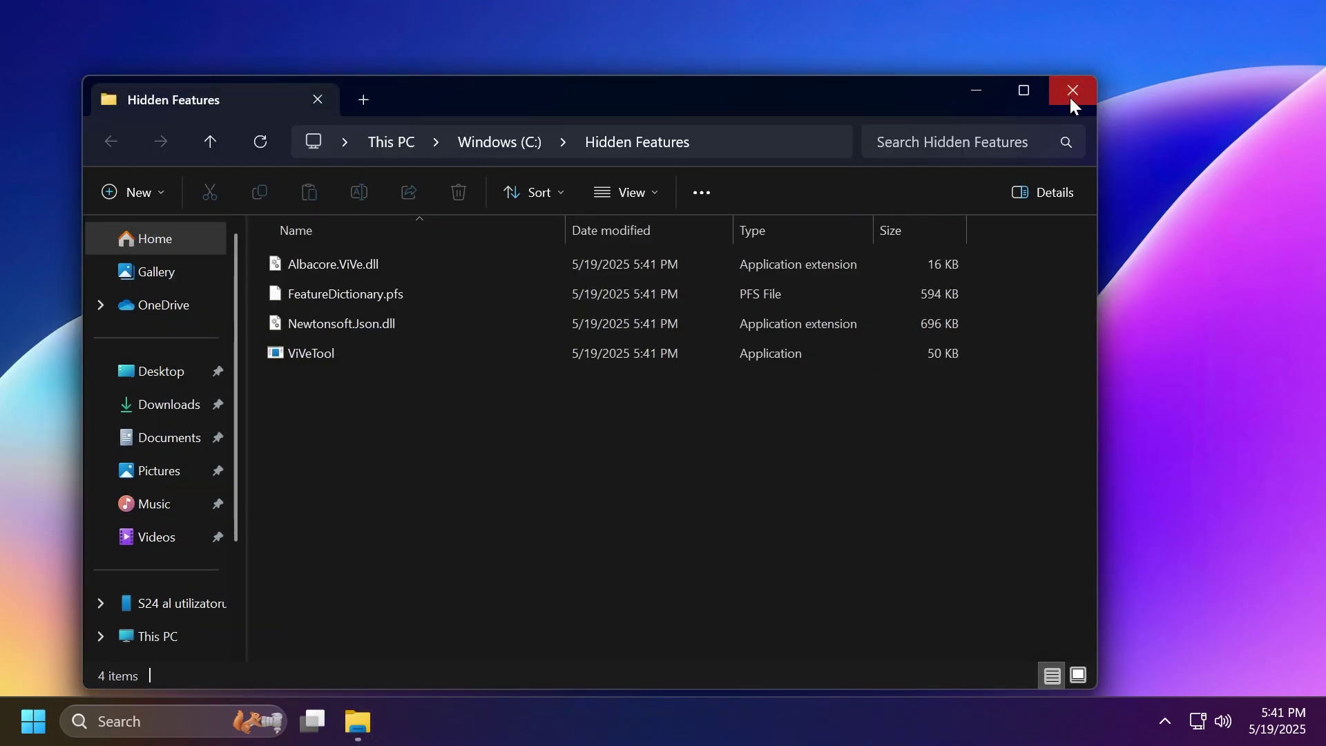
Step: Close the Explorer windows and launch Command Prompt as administrator, approving UAC
click(1072, 99)
click(1071, 98)
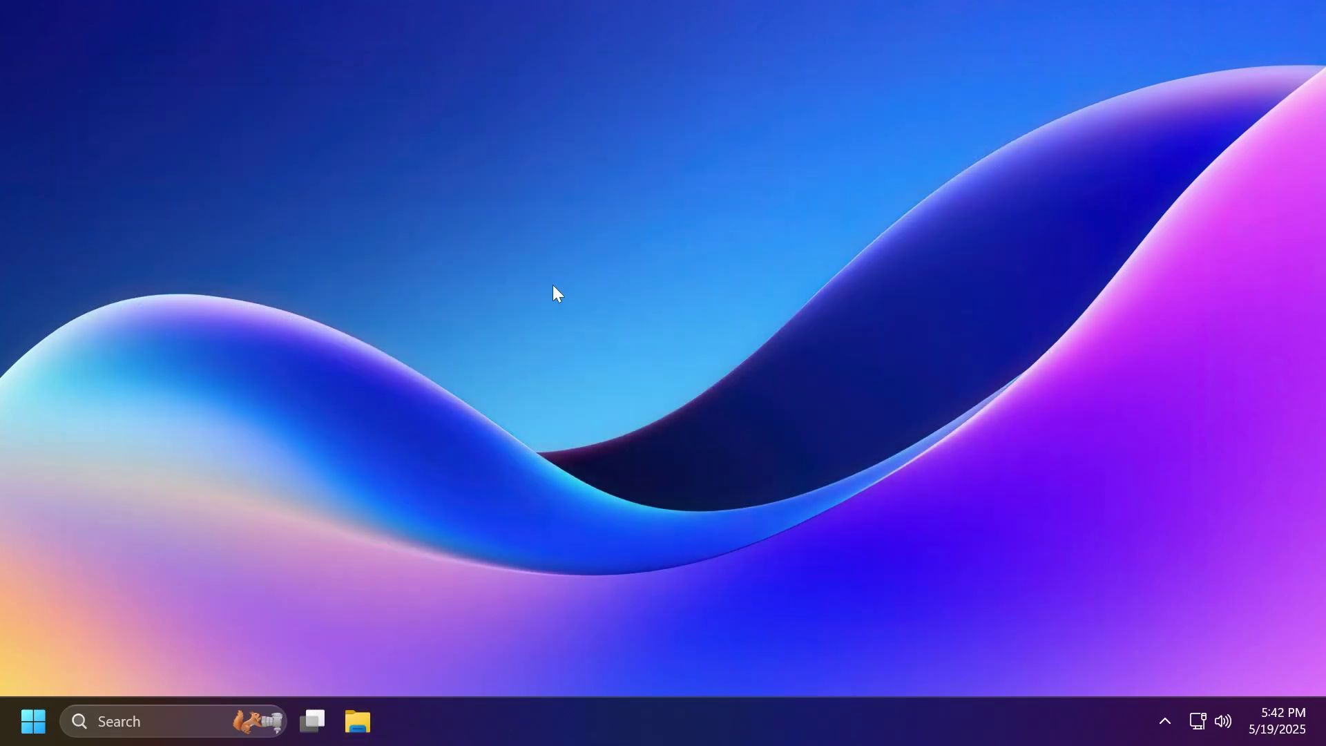
key(super)
text(cmd)
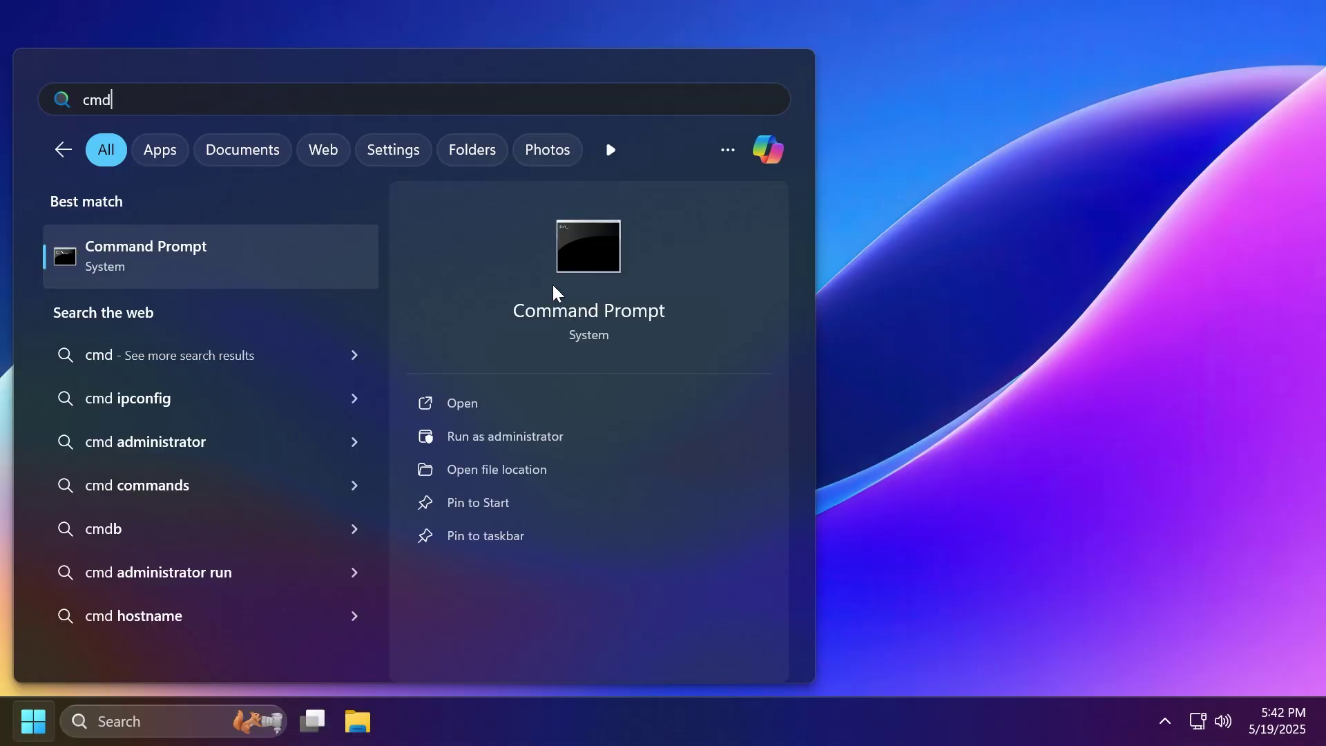
click(486, 437)
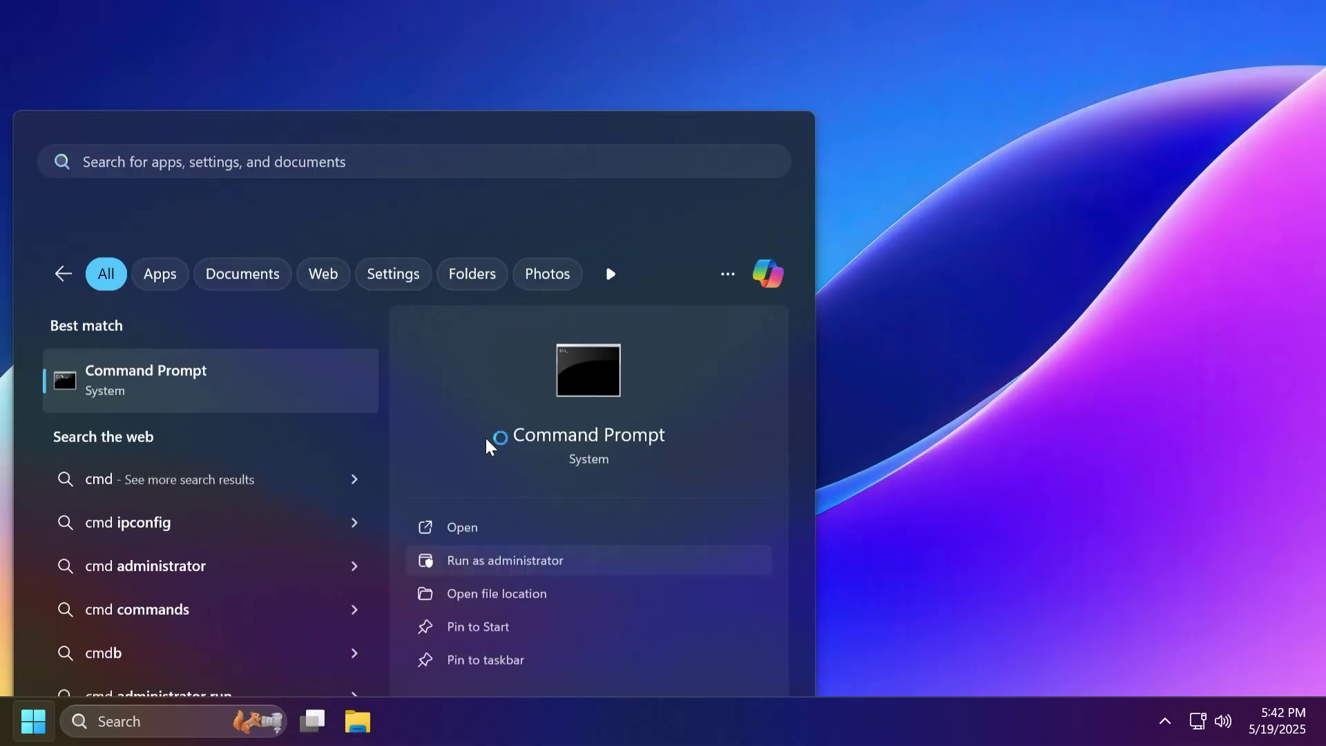
click(558, 526)
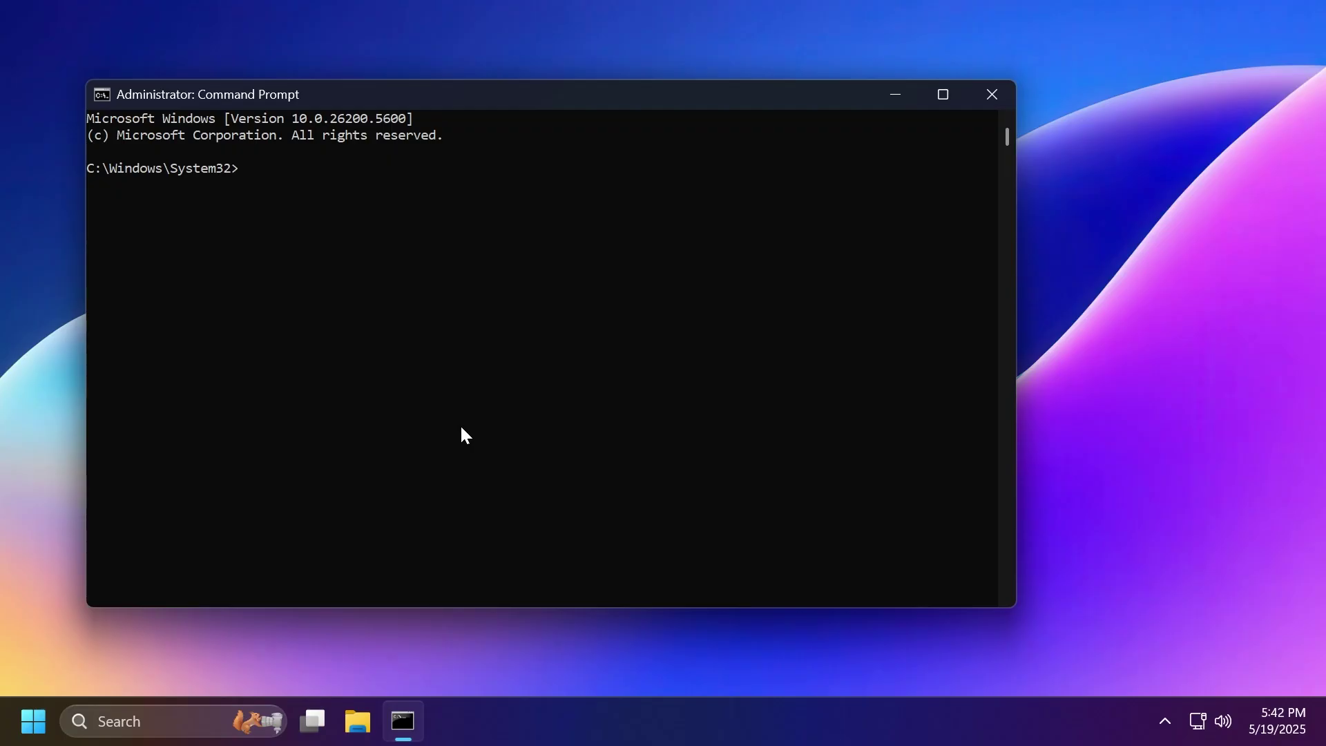
Step: Run cd C:\Hidden Features and vivetool /enable /id:56005157, then close the console after success
text(cd C:\Hidden Features)
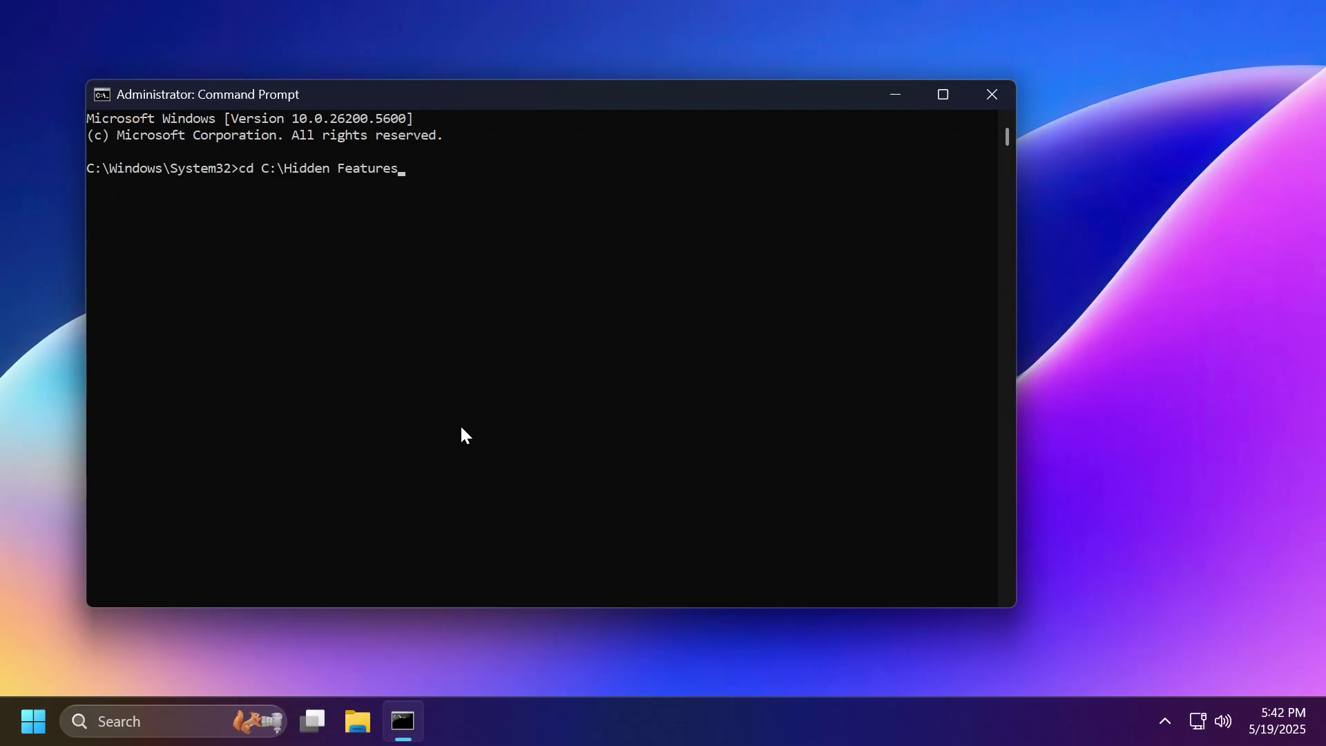
key(Return)
click(721, 284)
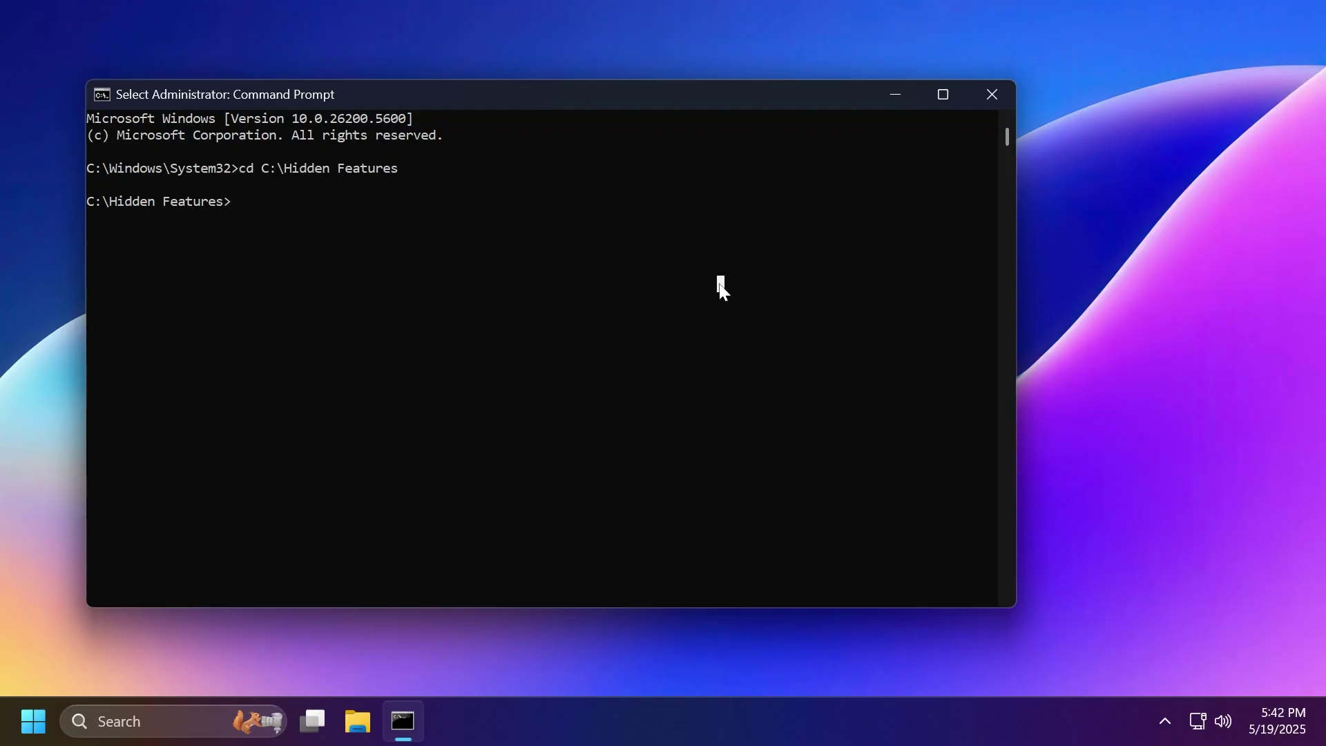
text(vivetool /e)
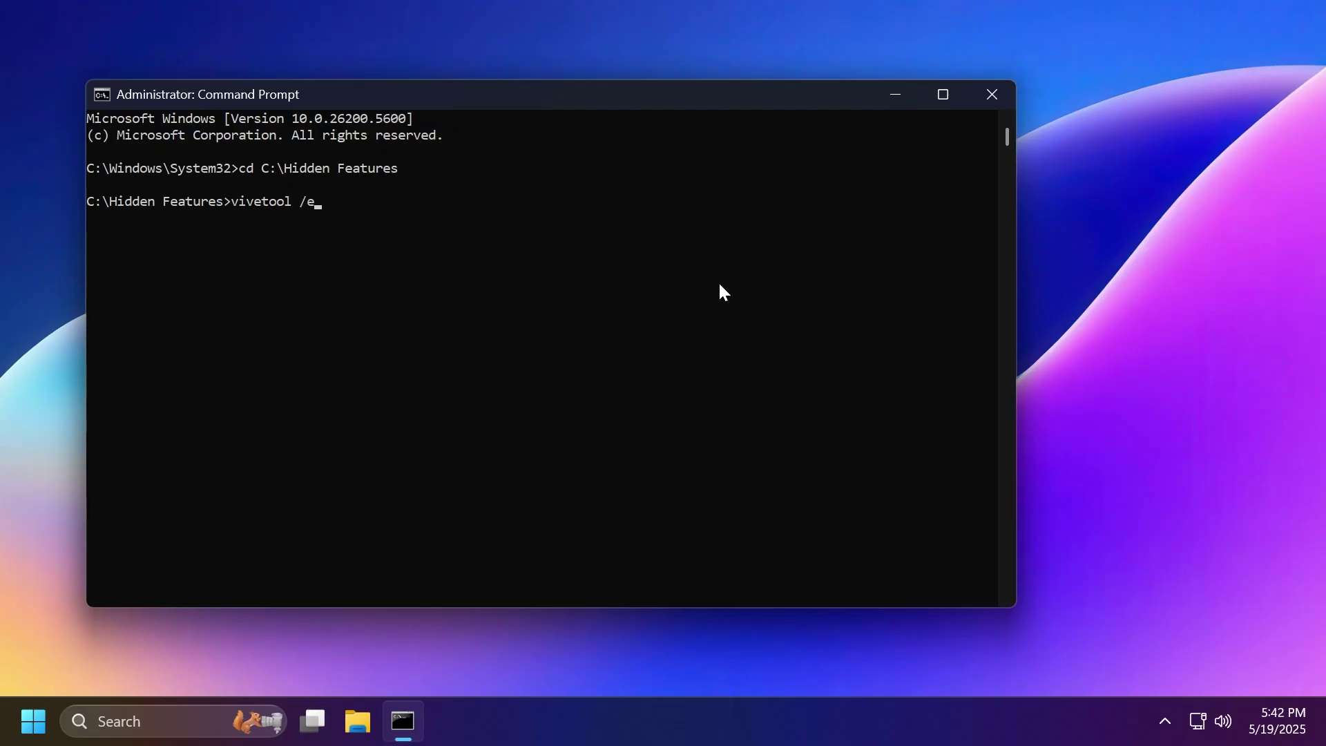
text(nable /id:56005157)
key(Return)
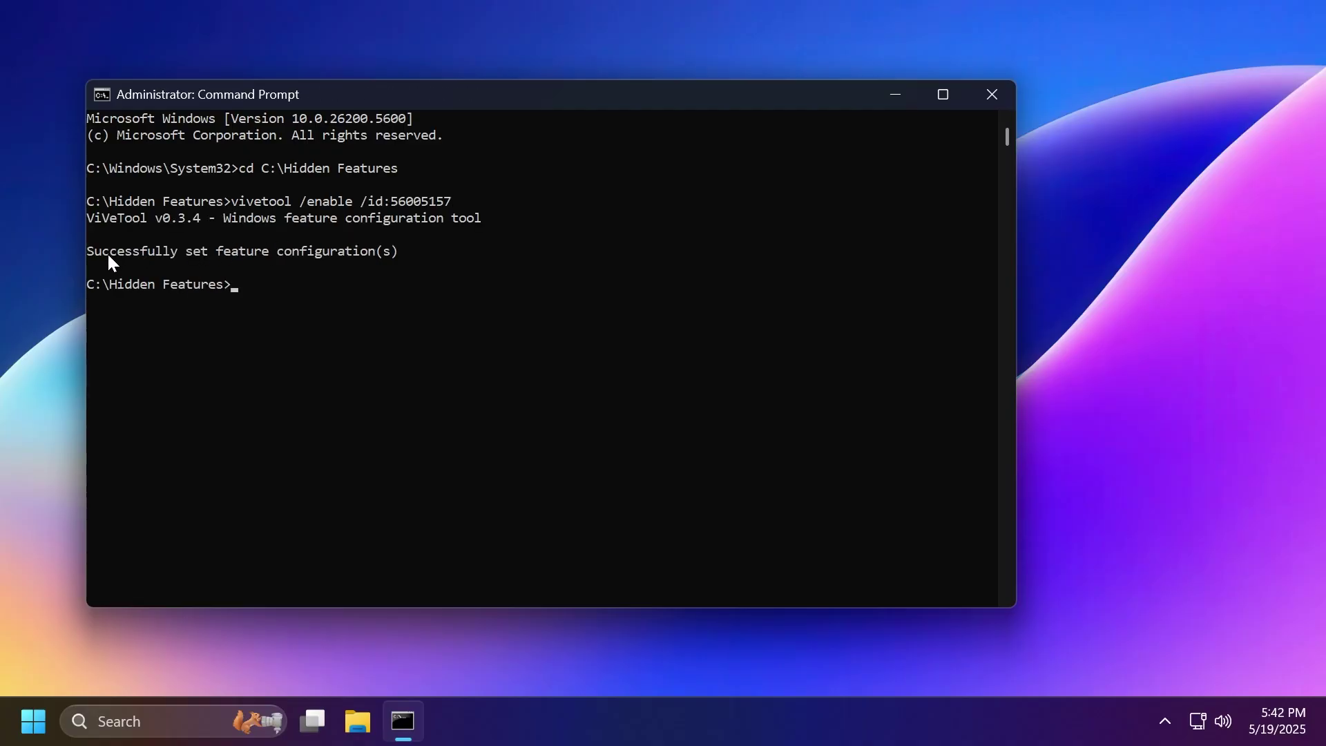
drag(109, 256, 376, 257)
click(402, 252)
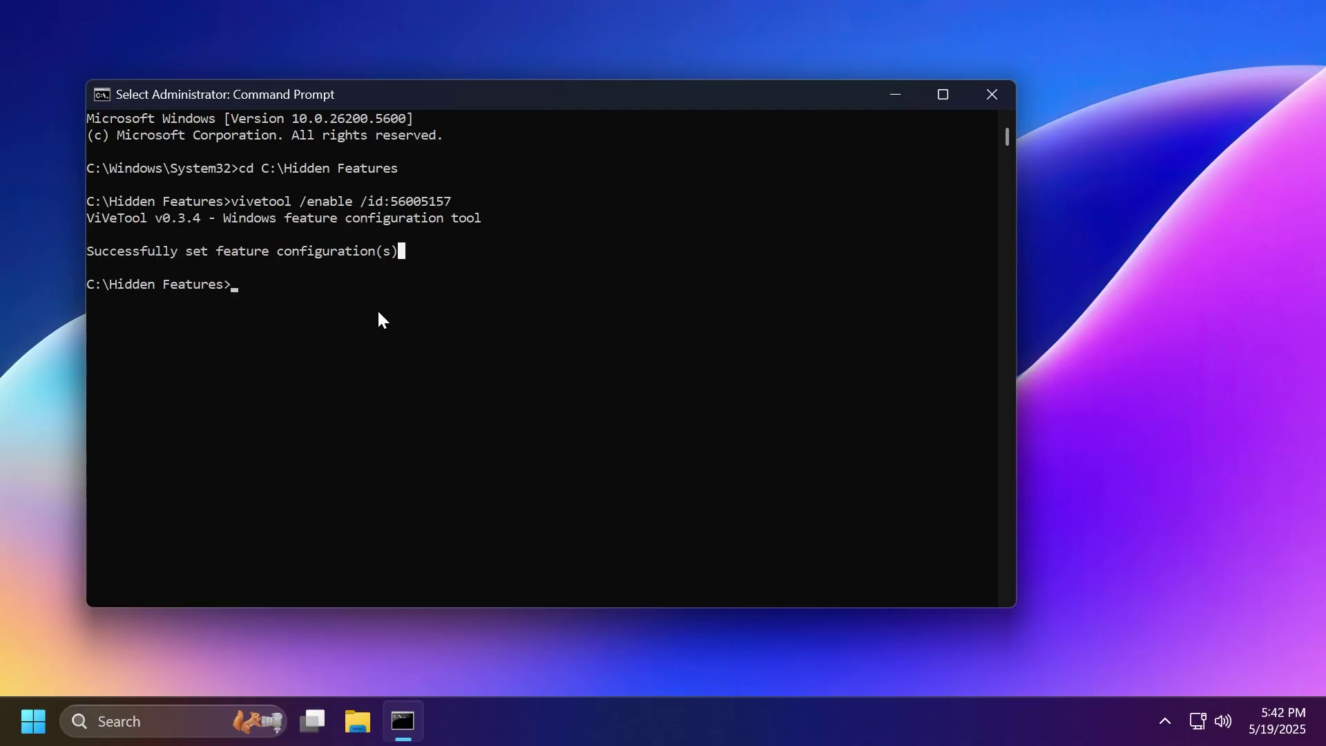
click(987, 102)
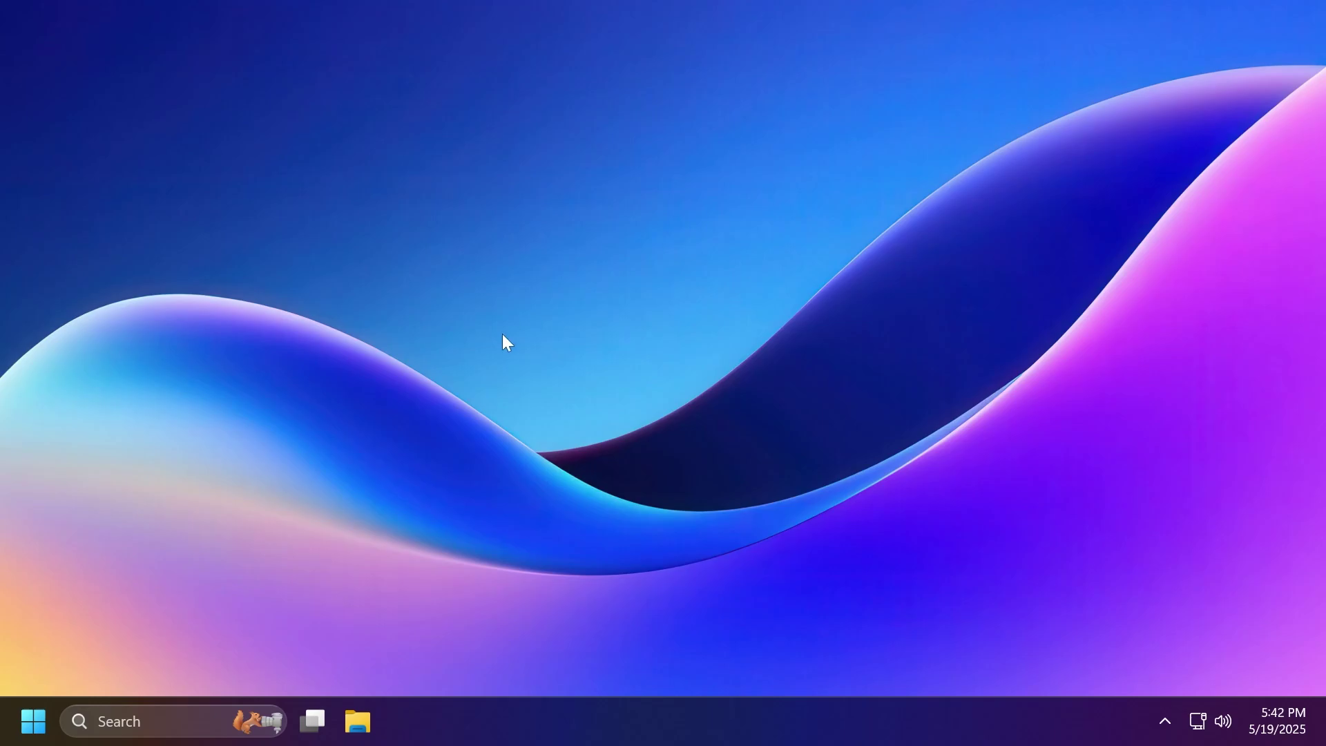
Step: Open Settings > System > Advanced with End Task on, and verify End task in the taskbar menu
key(super+i)
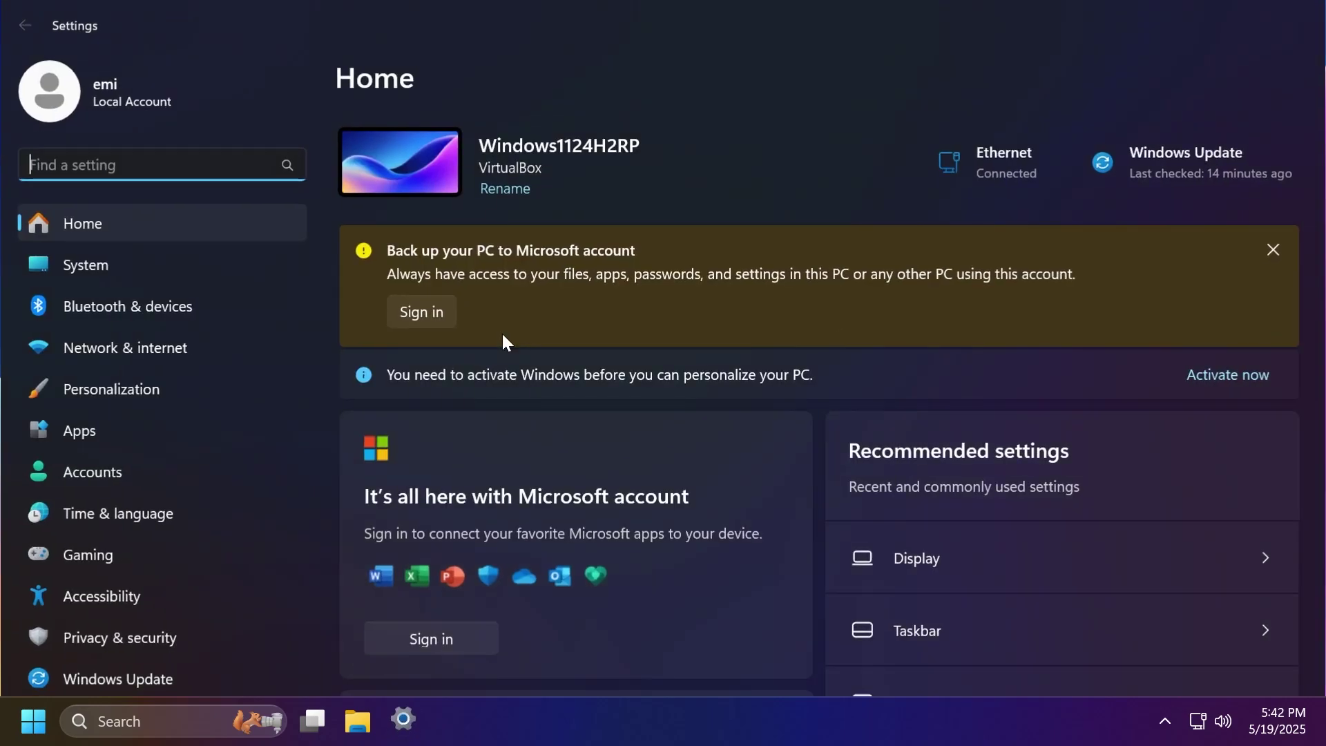
click(120, 264)
scroll(550, 308, down, 5)
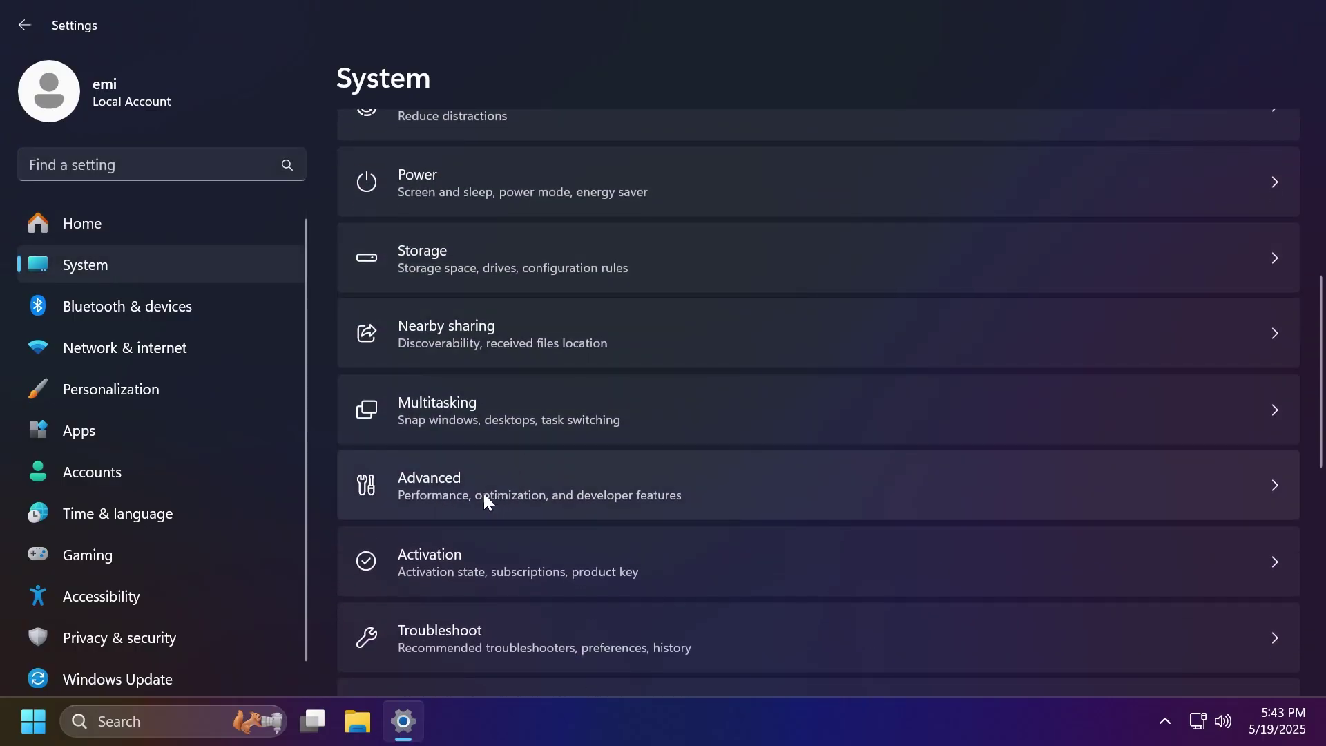
click(438, 492)
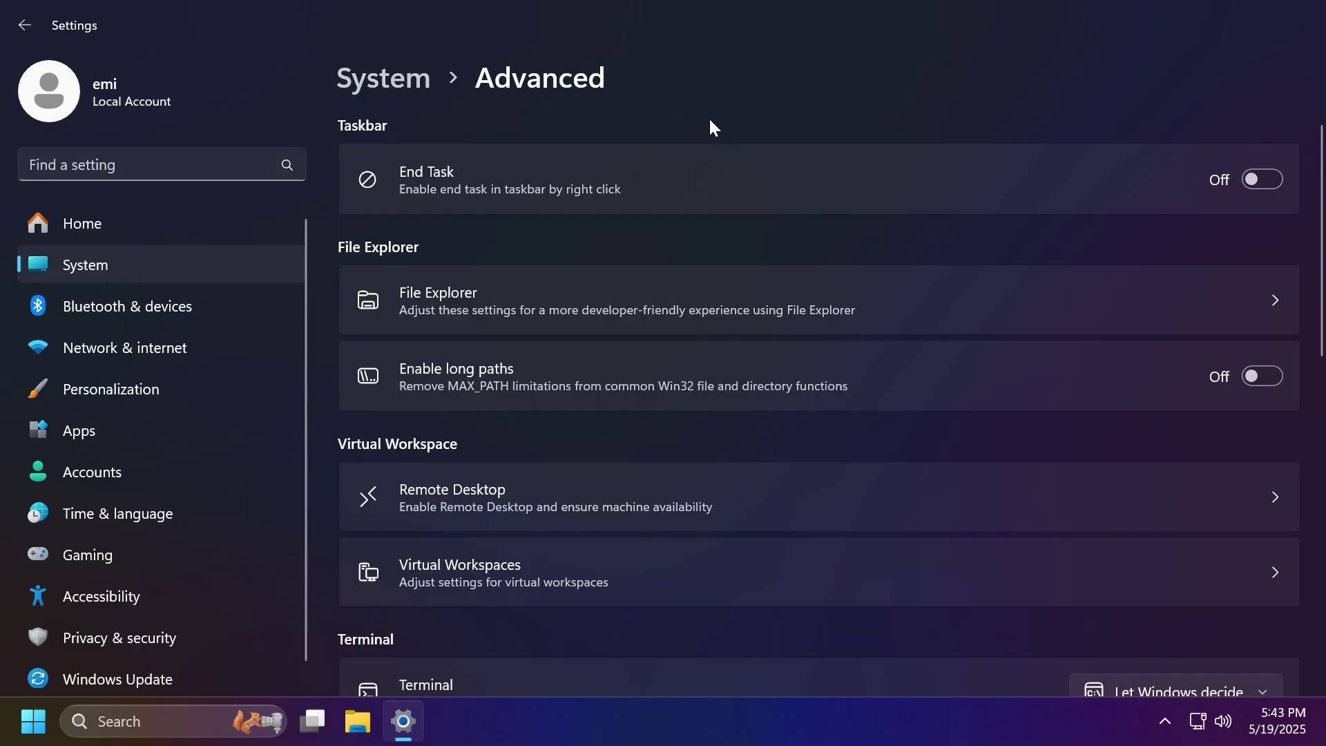
scroll(710, 121, down, 5)
scroll(710, 122, up, 5)
right_click(409, 733)
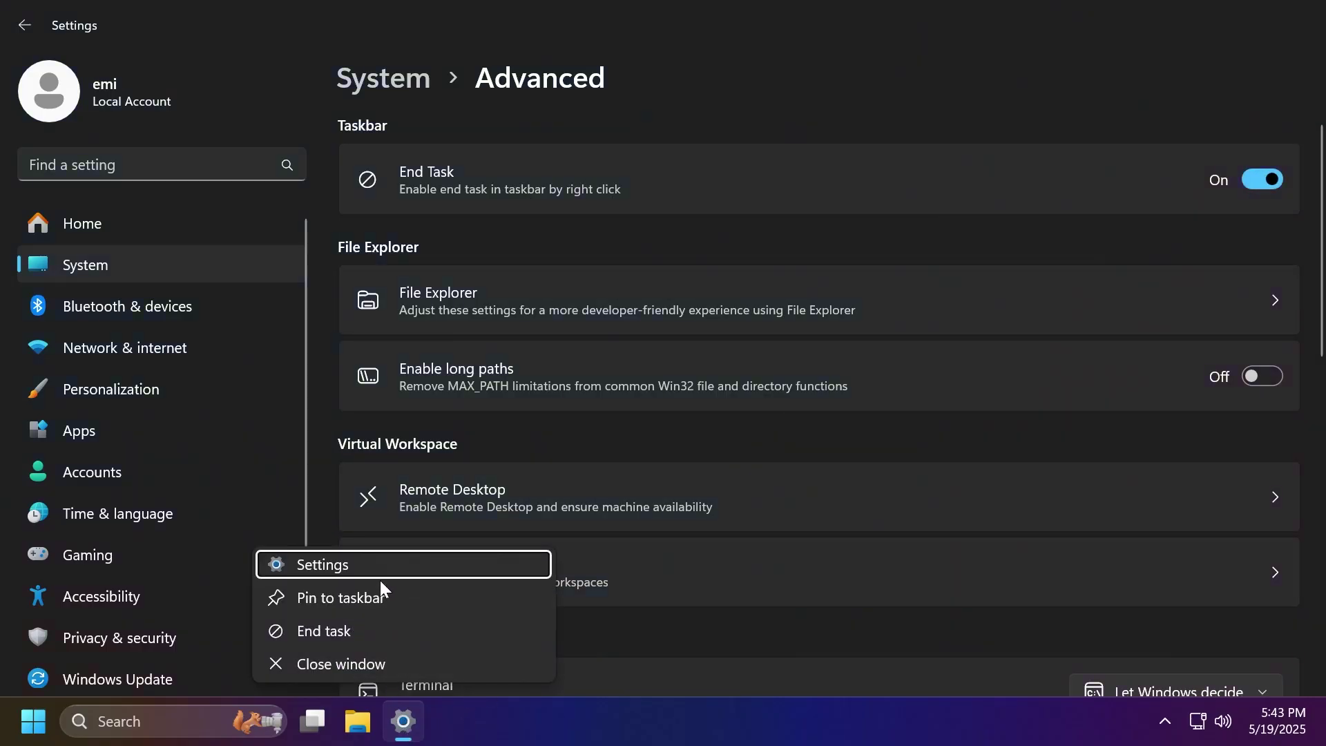
click(583, 714)
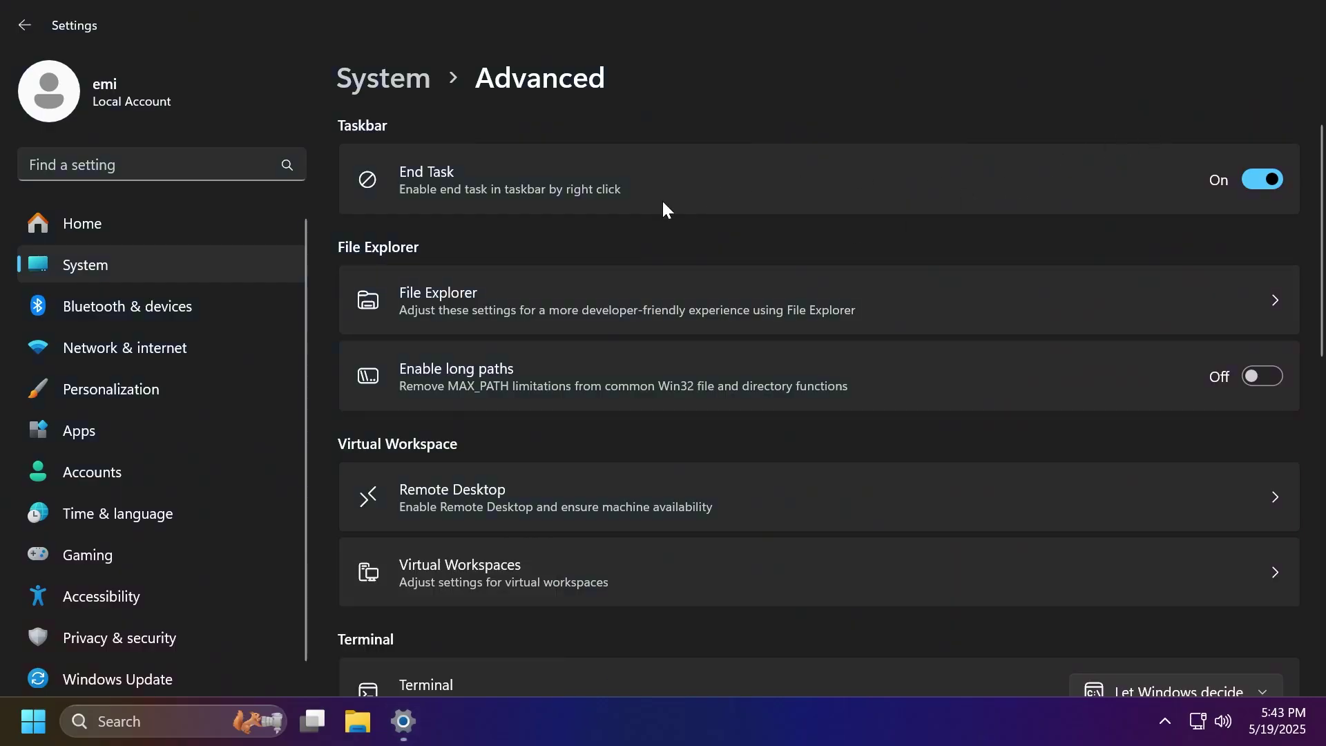
Step: In File Explorer options, switch on extensions, hidden/system files, full title-bar path, and the remaining toggles
scroll(662, 199, down, 2)
click(491, 210)
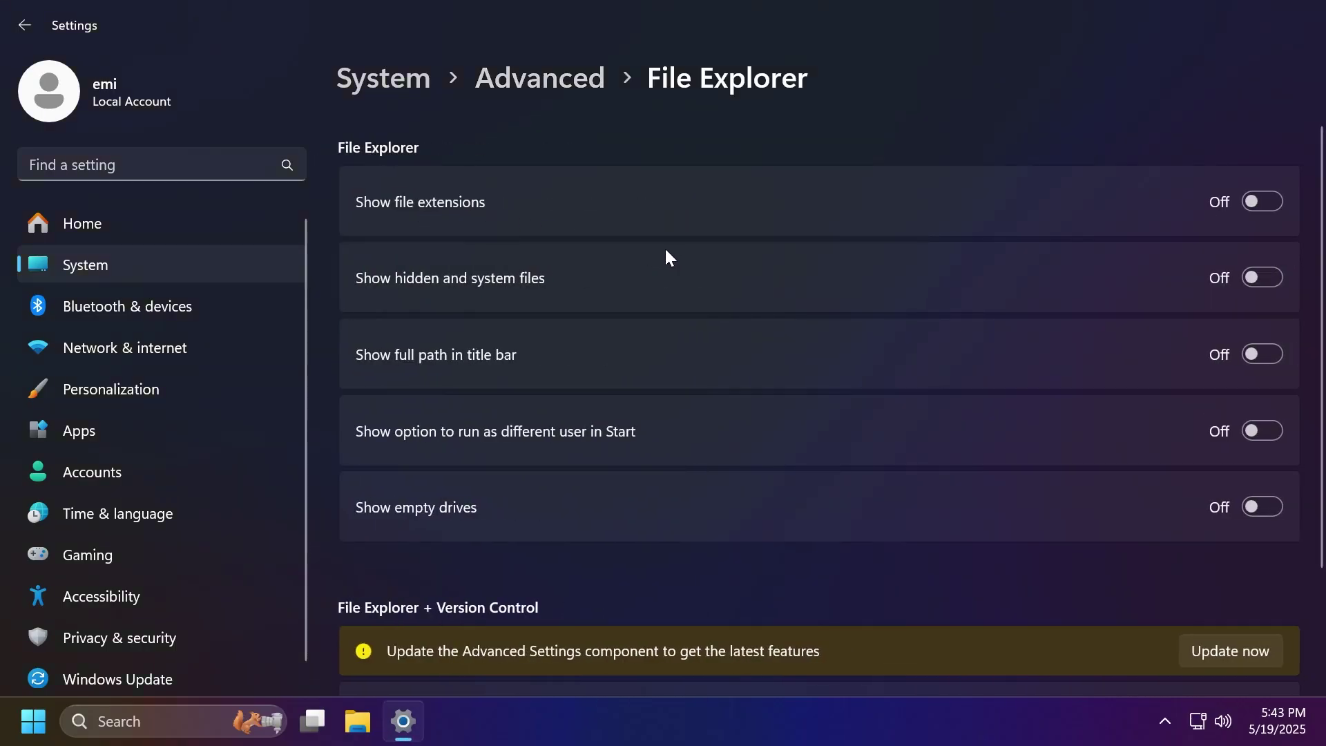
scroll(425, 206, up, 1)
click(1272, 207)
click(1261, 354)
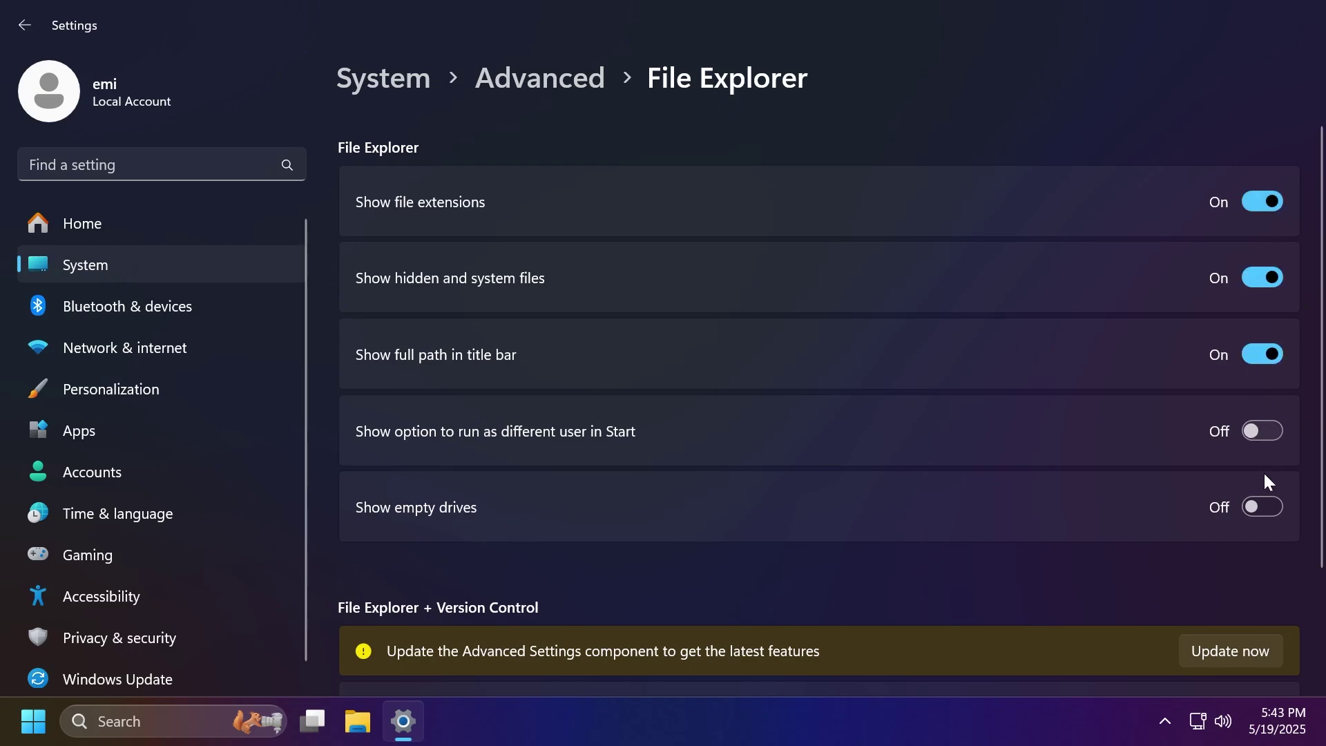
click(1263, 507)
click(1263, 431)
scroll(629, 230, down, 2)
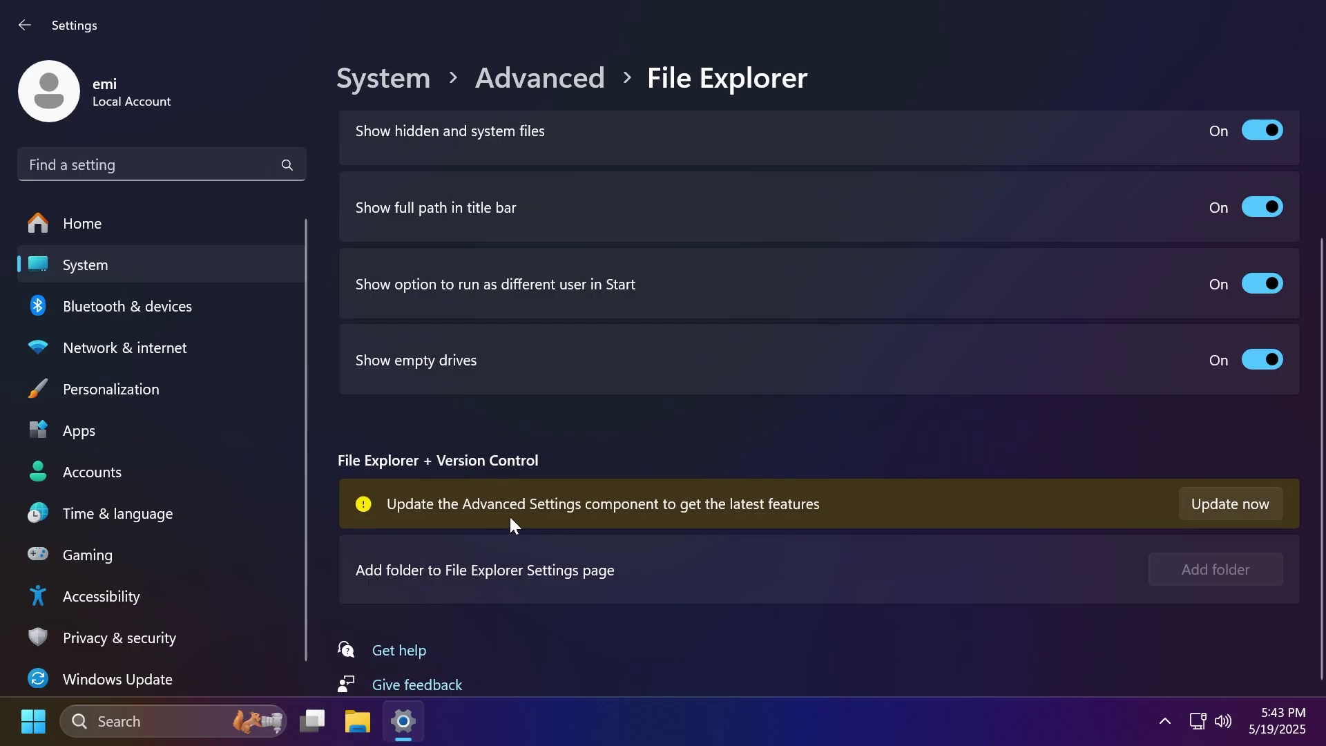
Step: Use the banner's Update now, then update Windows Advanced Settings on its Store page
click(1230, 504)
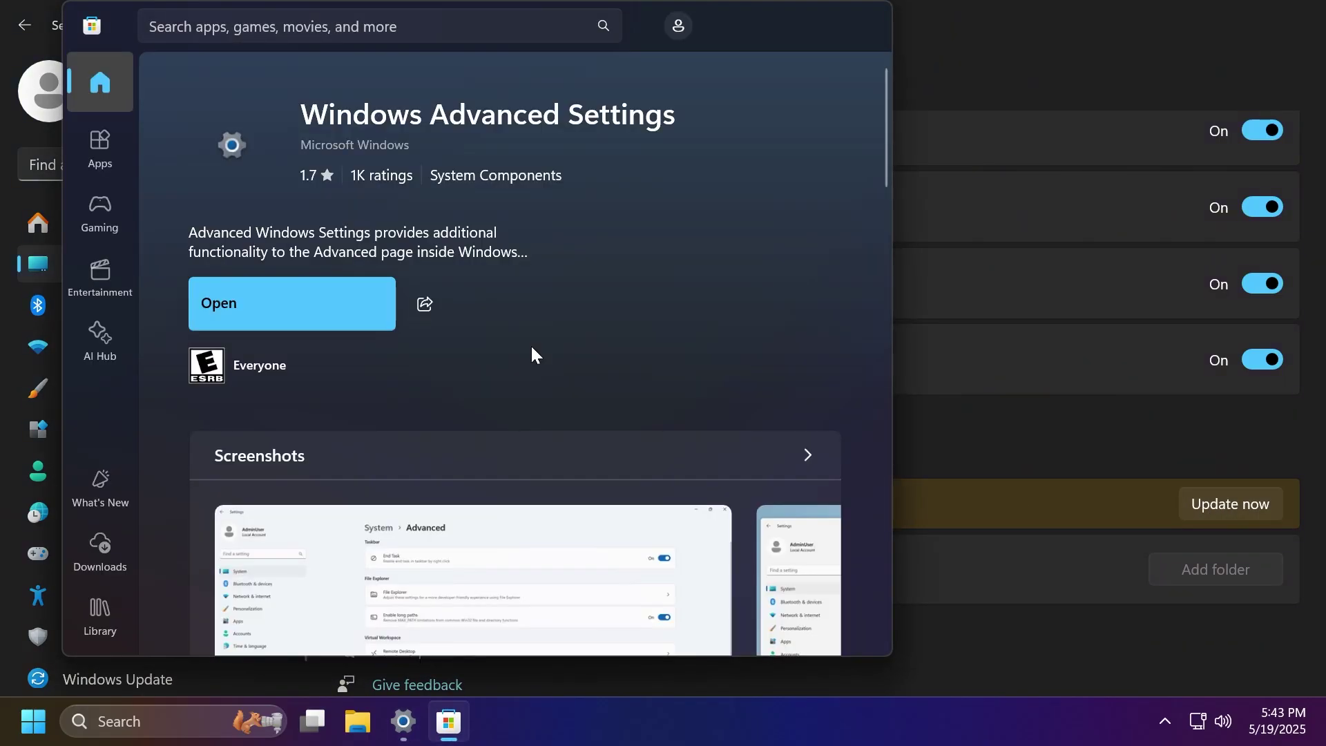
click(454, 316)
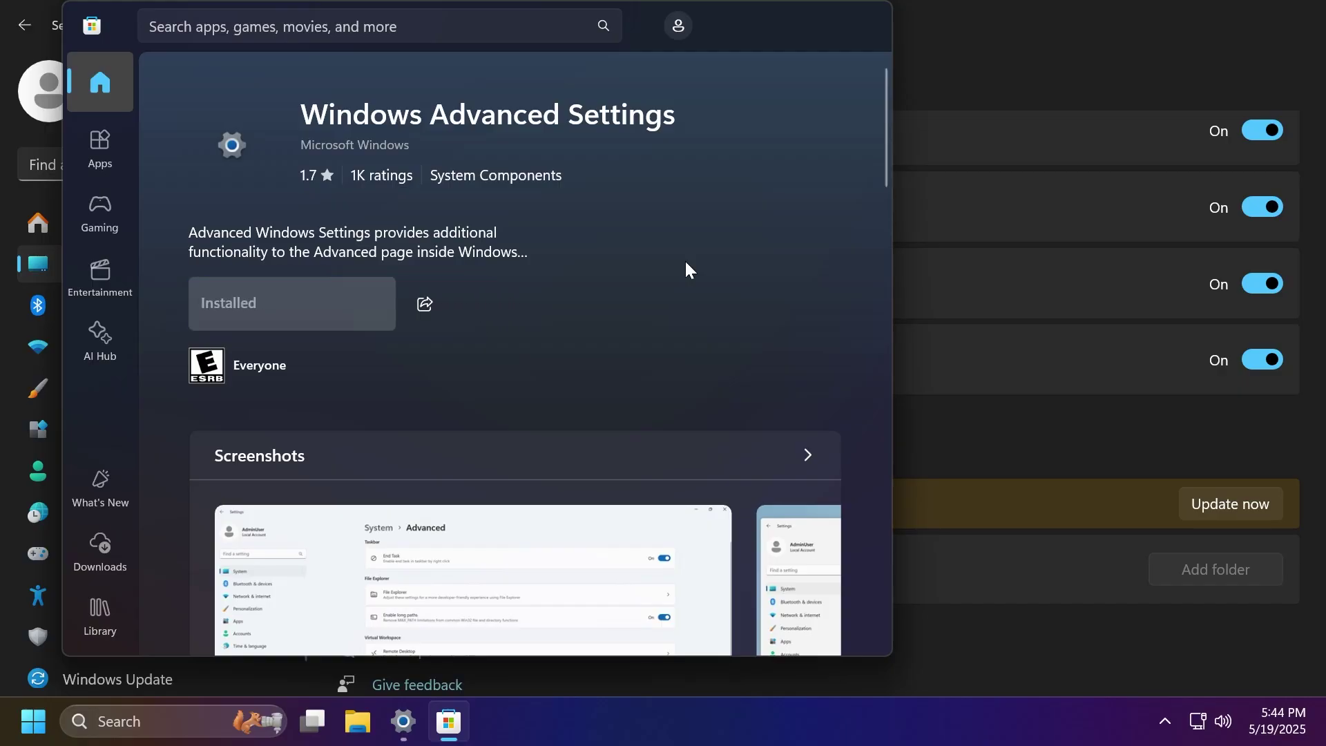
Step: Close the Store and Settings, then reopen Settings at System > Advanced > File Explorer
click(868, 25)
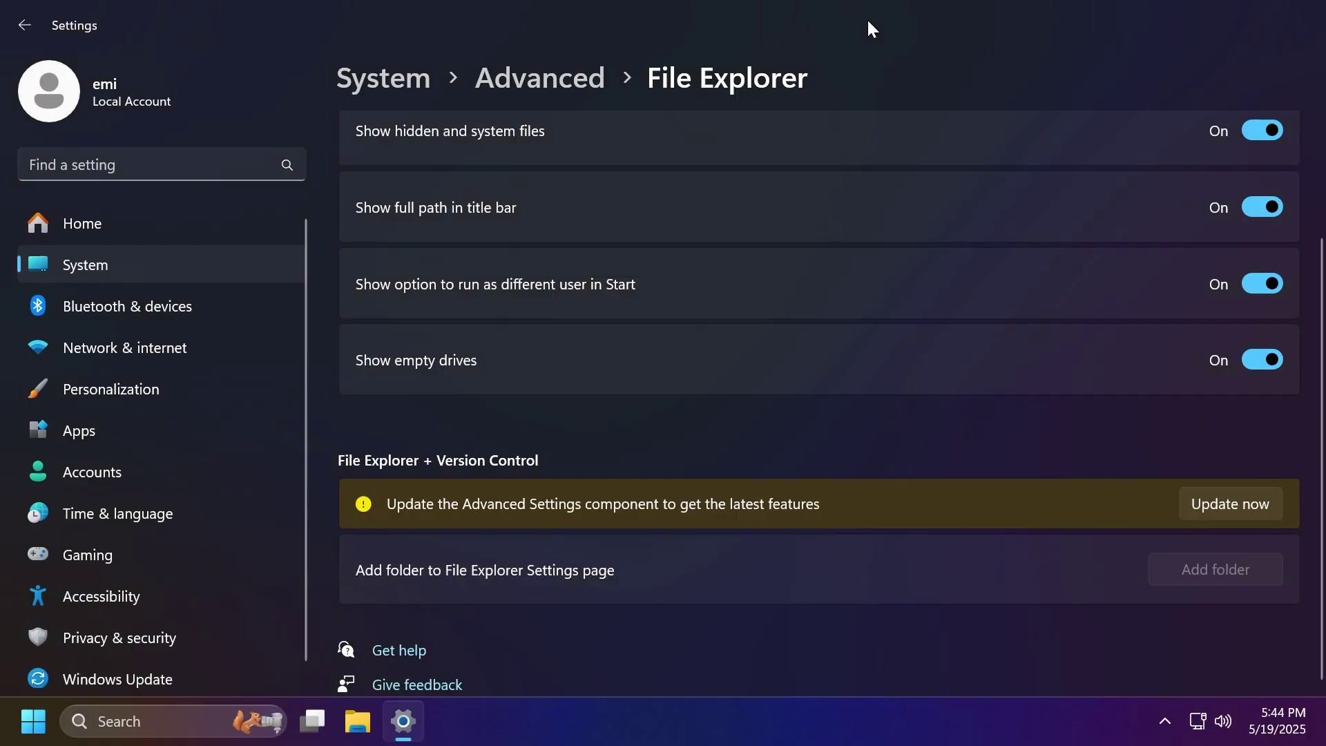
click(1298, 13)
key(super+i)
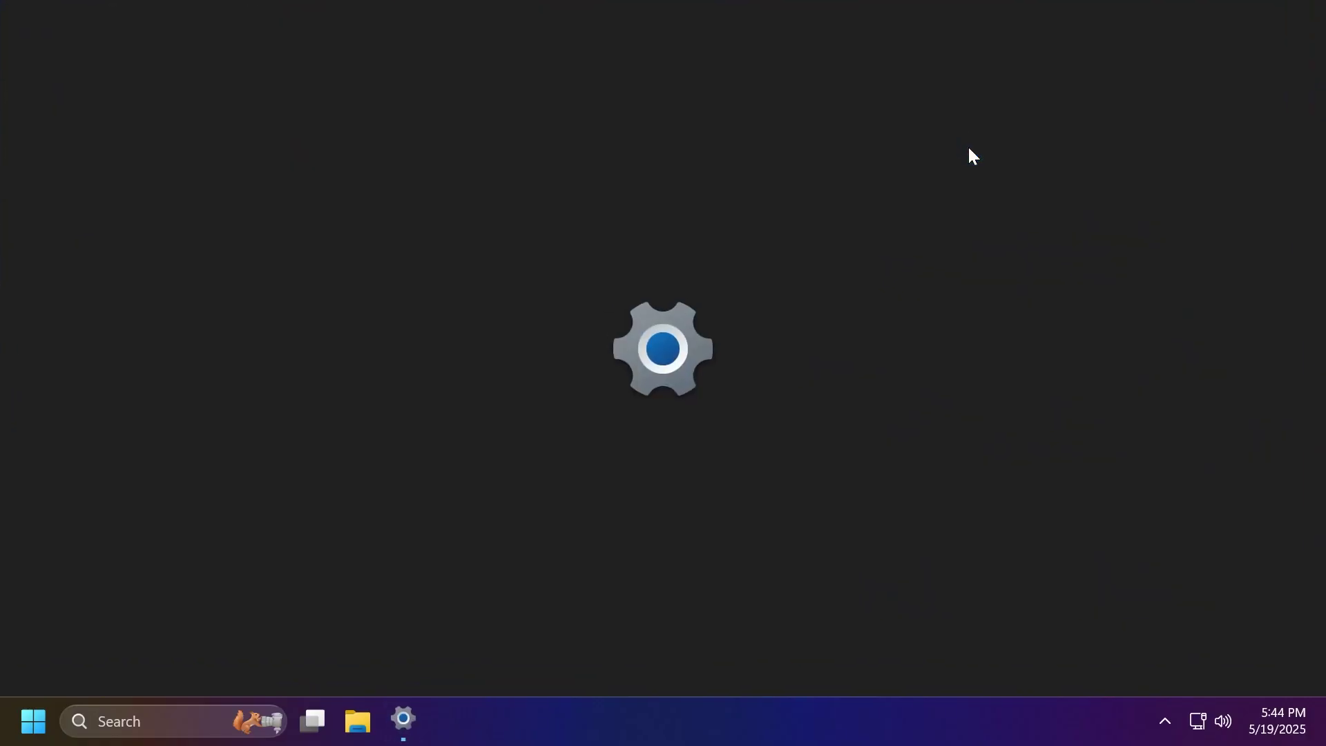
click(149, 273)
scroll(566, 352, down, 5)
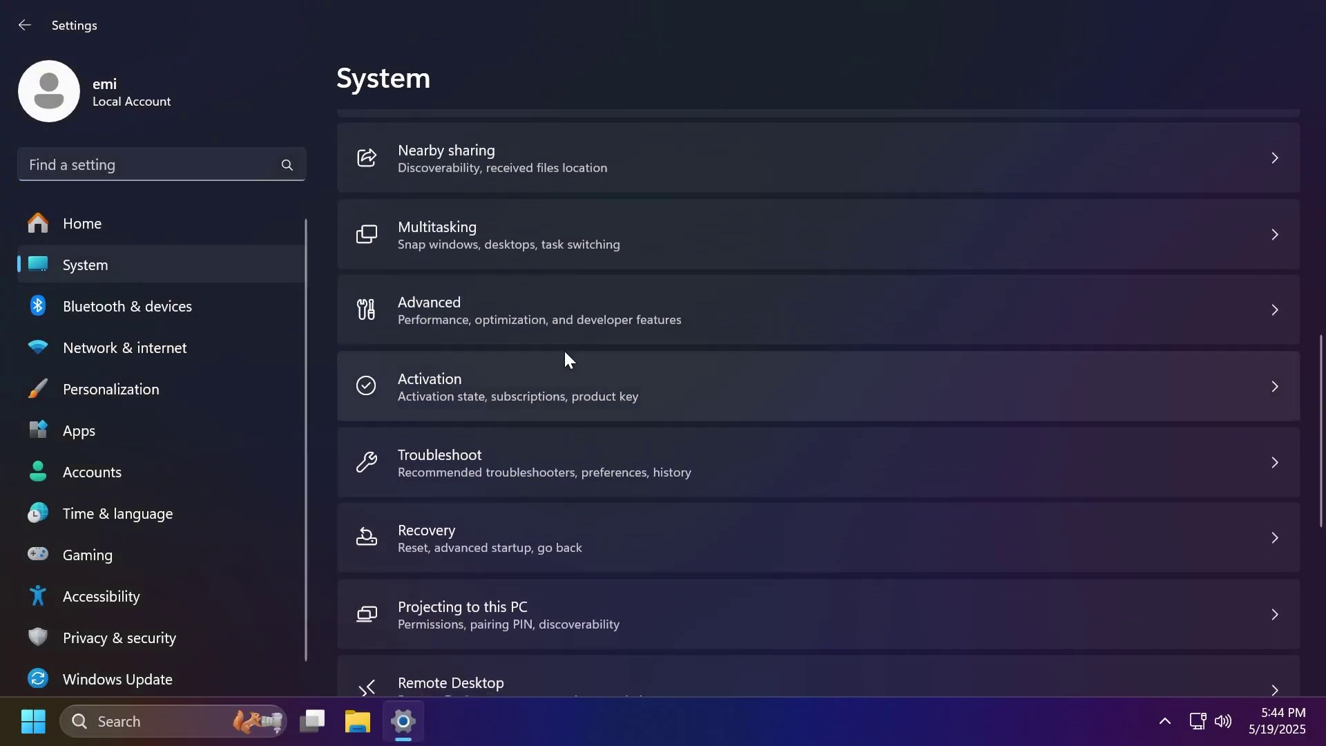
click(515, 308)
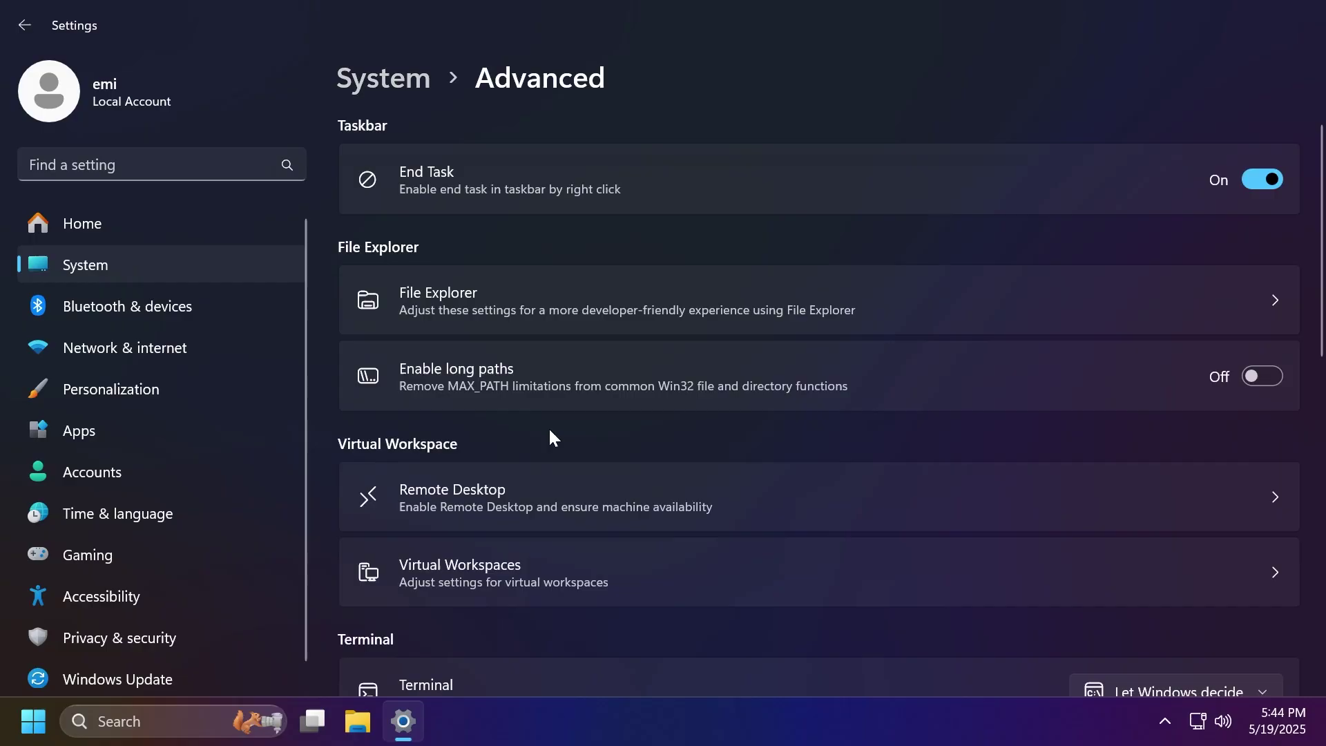
click(540, 297)
scroll(669, 370, down, 5)
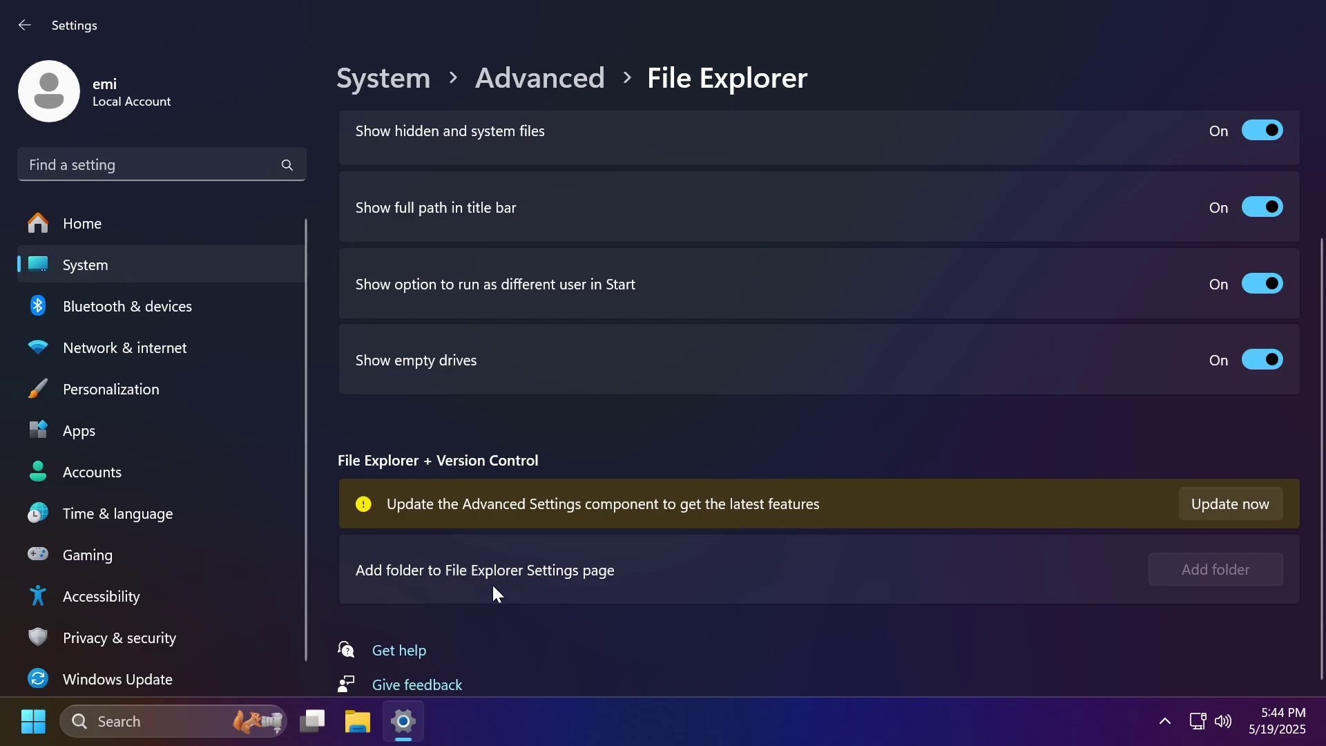
Step: From the Advanced page, open Remote Desktop and view its connection options and users list
click(566, 86)
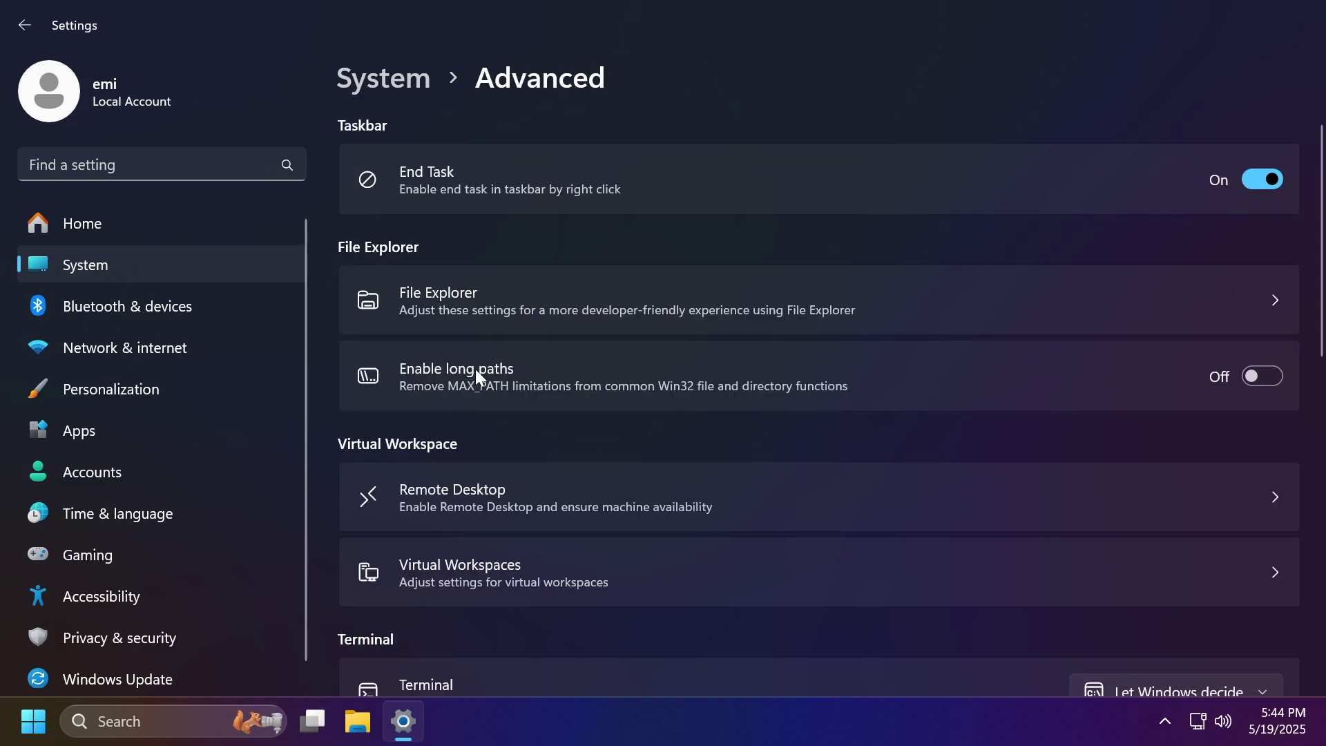
scroll(503, 367, down, 2)
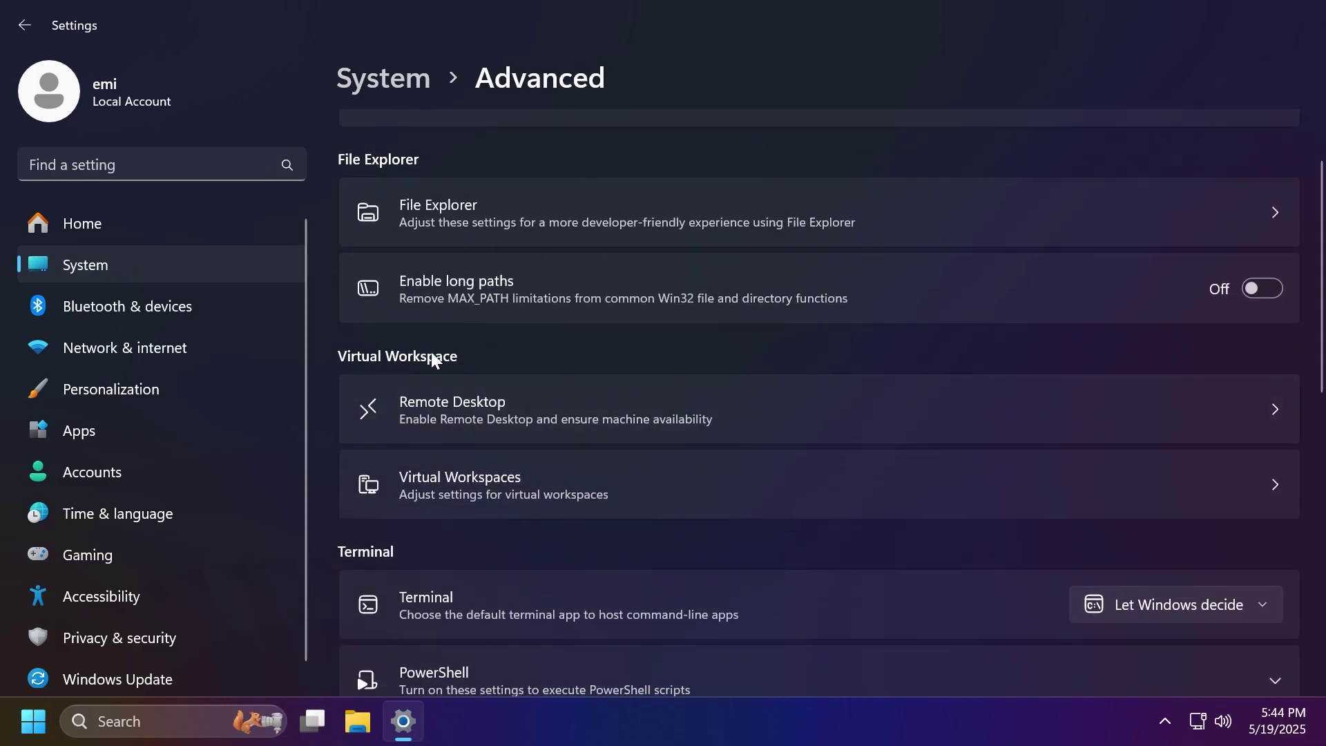
click(468, 418)
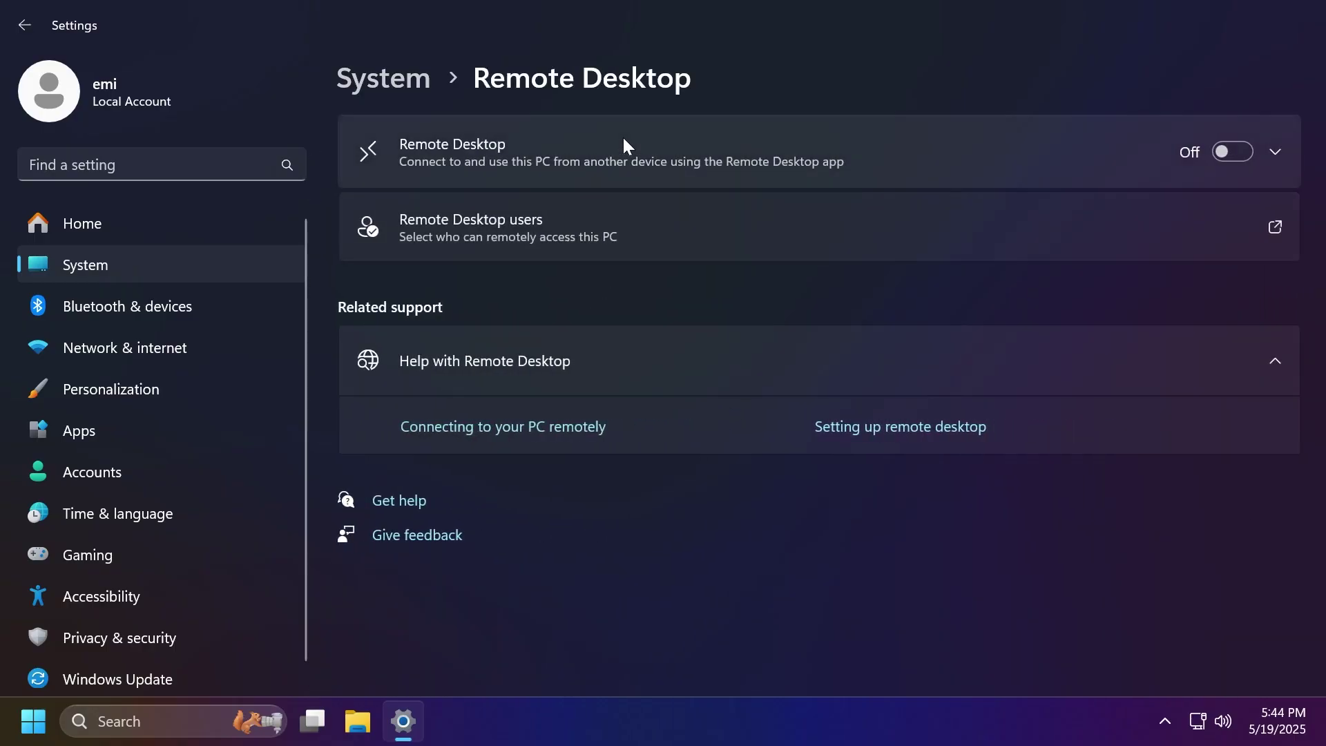
click(723, 147)
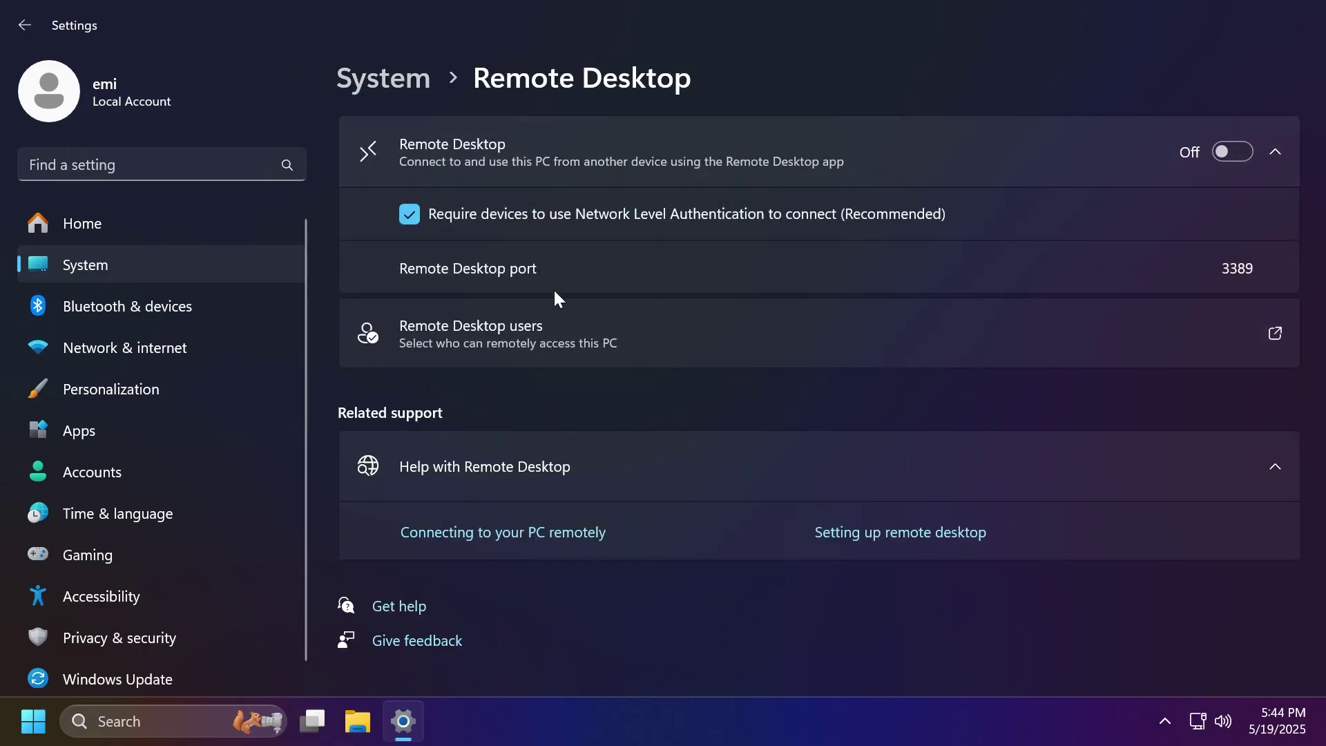
click(543, 349)
click(840, 183)
Step: Return via System to Advanced and review the Virtual Workspaces toggles, all Off
click(396, 81)
scroll(495, 508, down, 8)
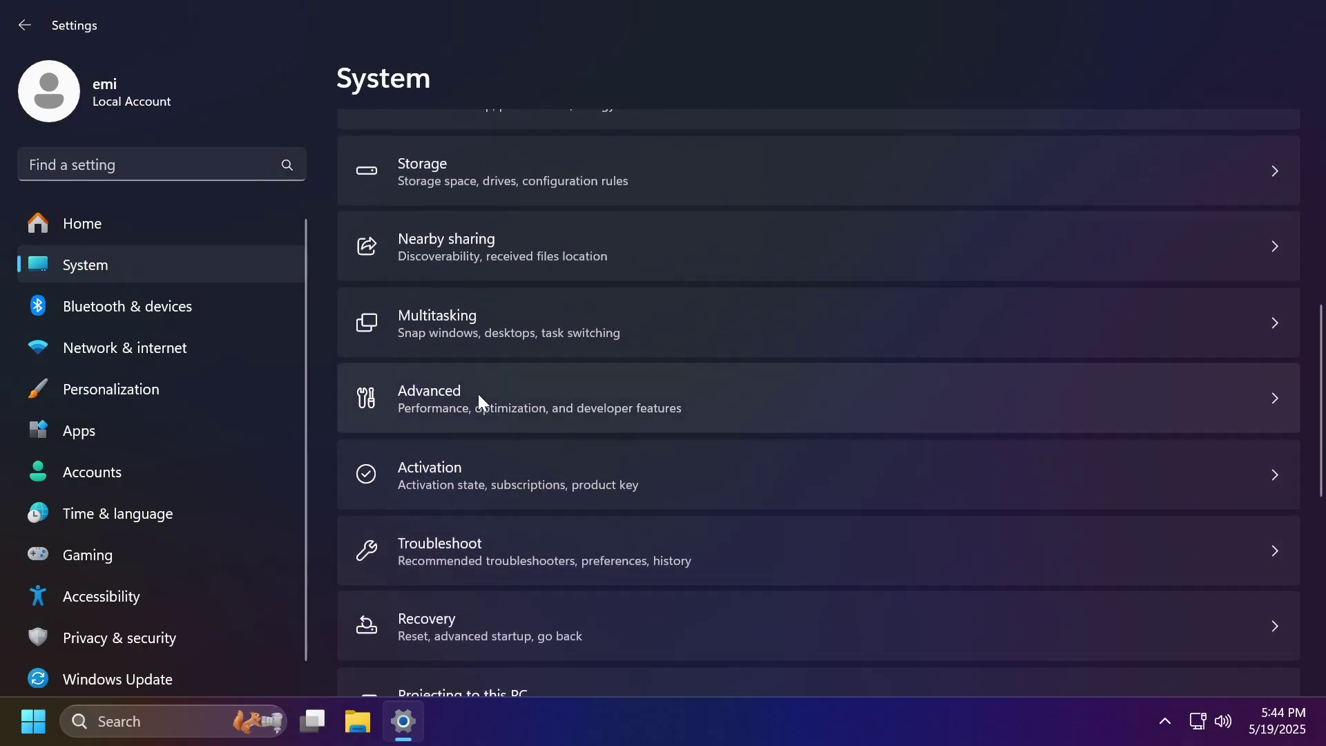
click(478, 394)
scroll(536, 340, down, 3)
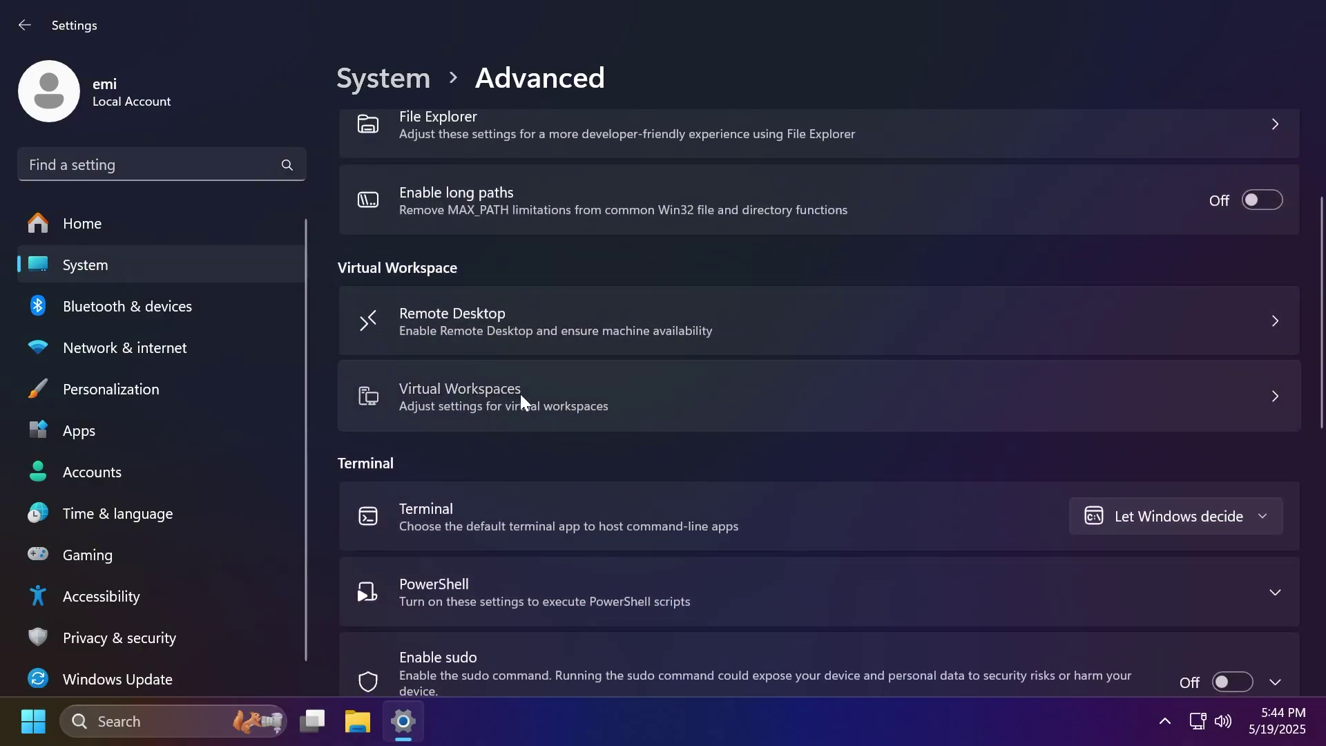
click(520, 393)
scroll(594, 253, down, 4)
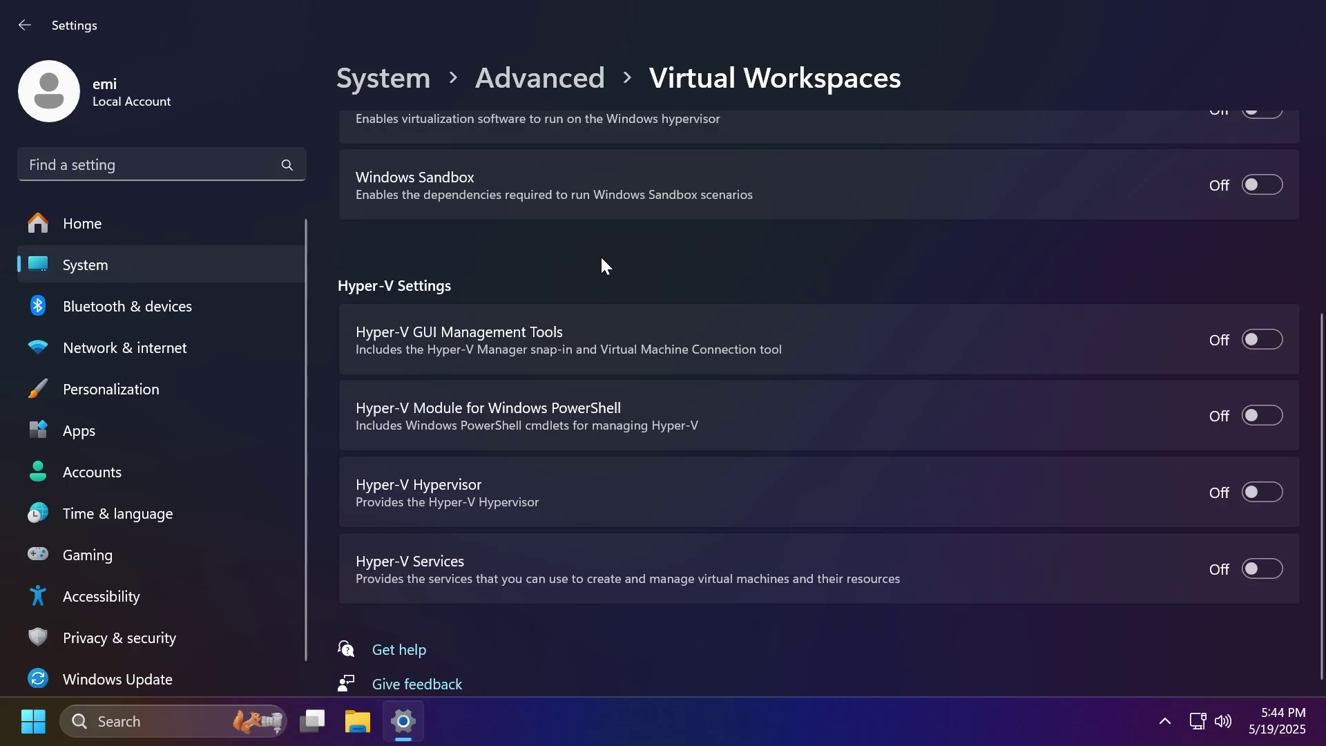
scroll(601, 260, up, 4)
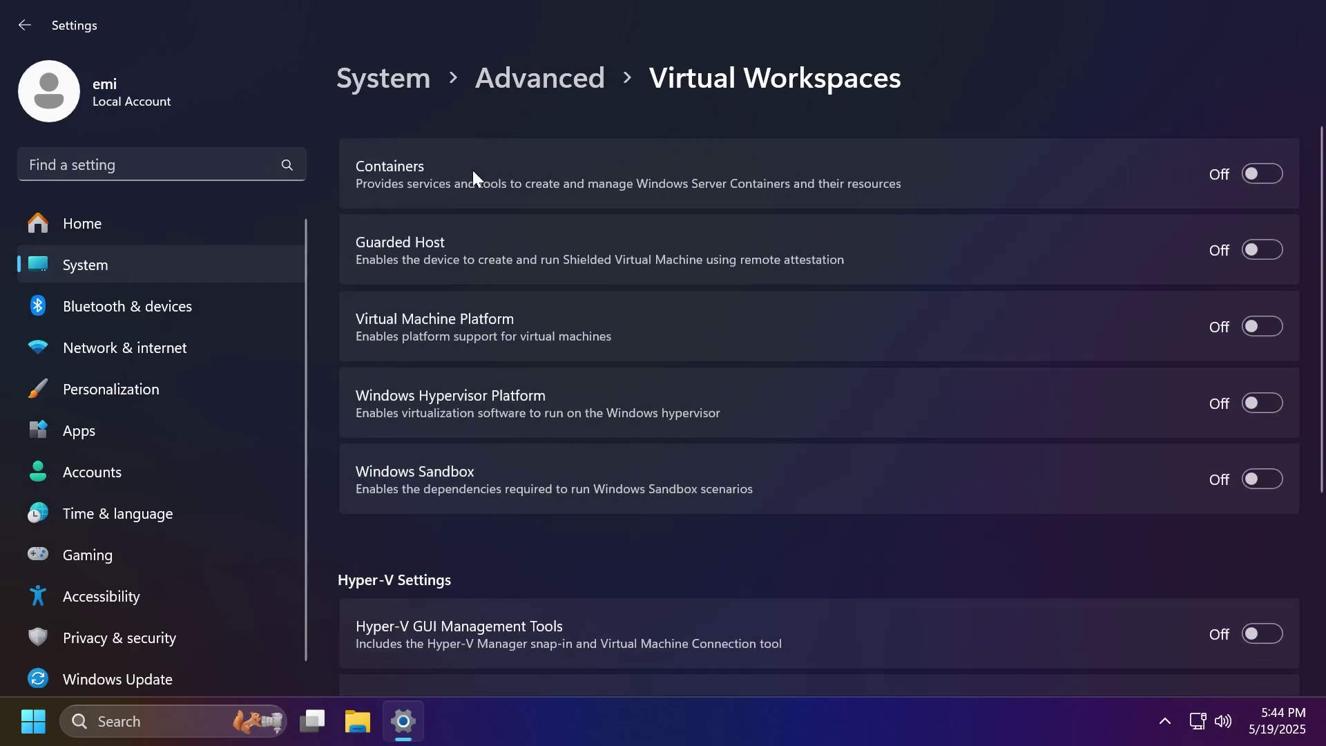
scroll(531, 325, down, 3)
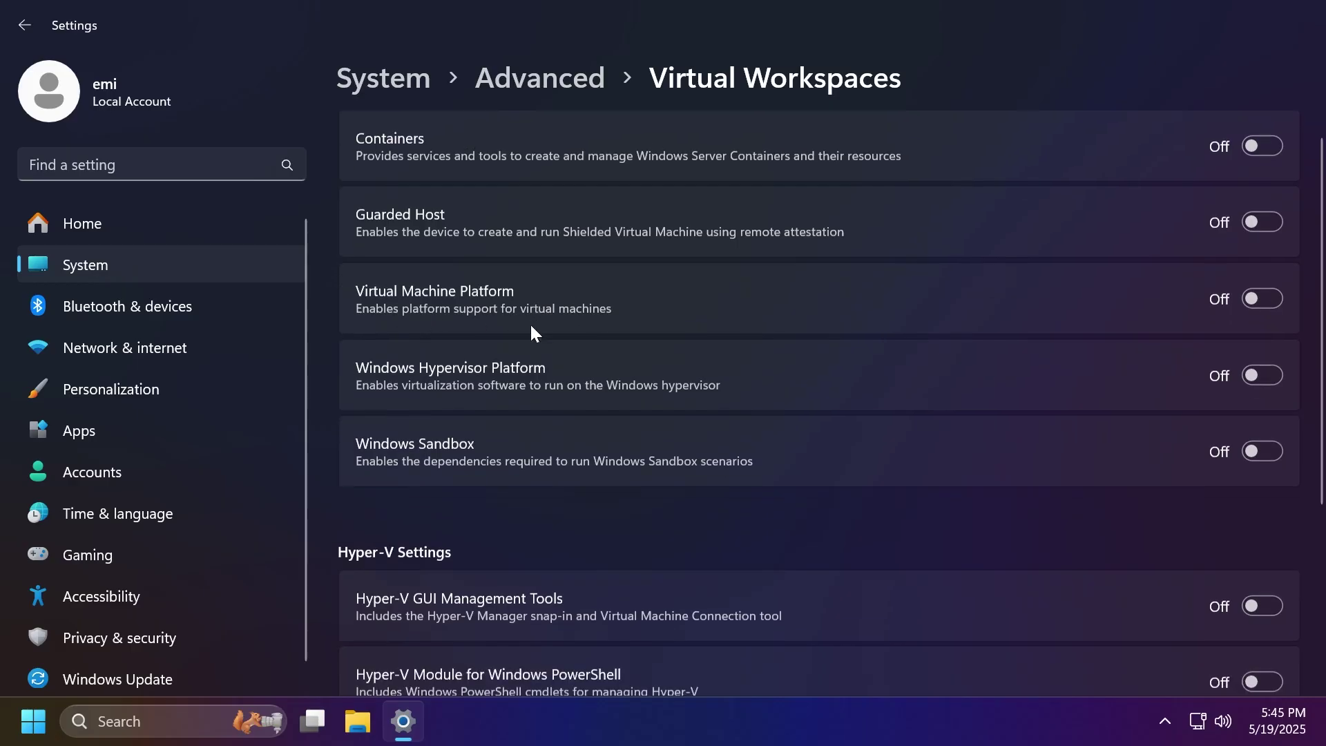
scroll(538, 228, down, 2)
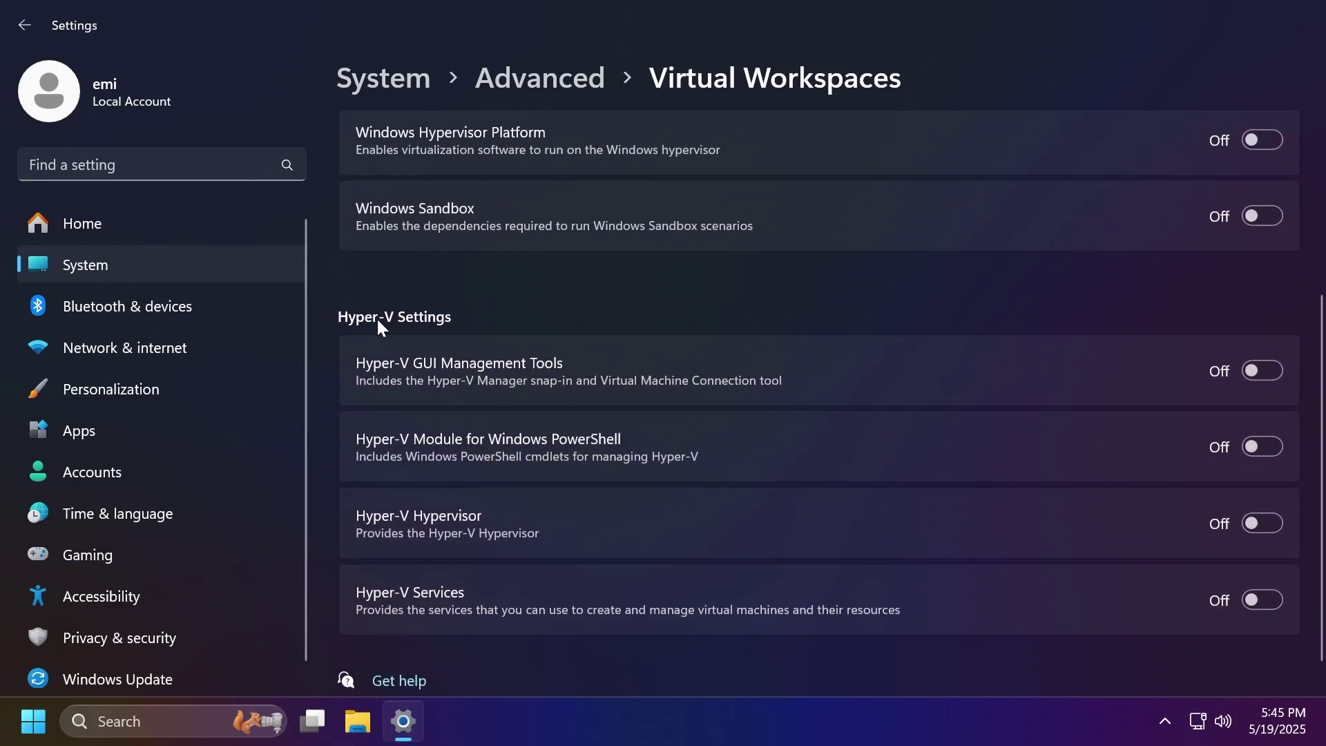
scroll(489, 309, up, 4)
Step: On the Advanced page, view the default terminal choices unchanged and expand the PowerShell script options
click(539, 81)
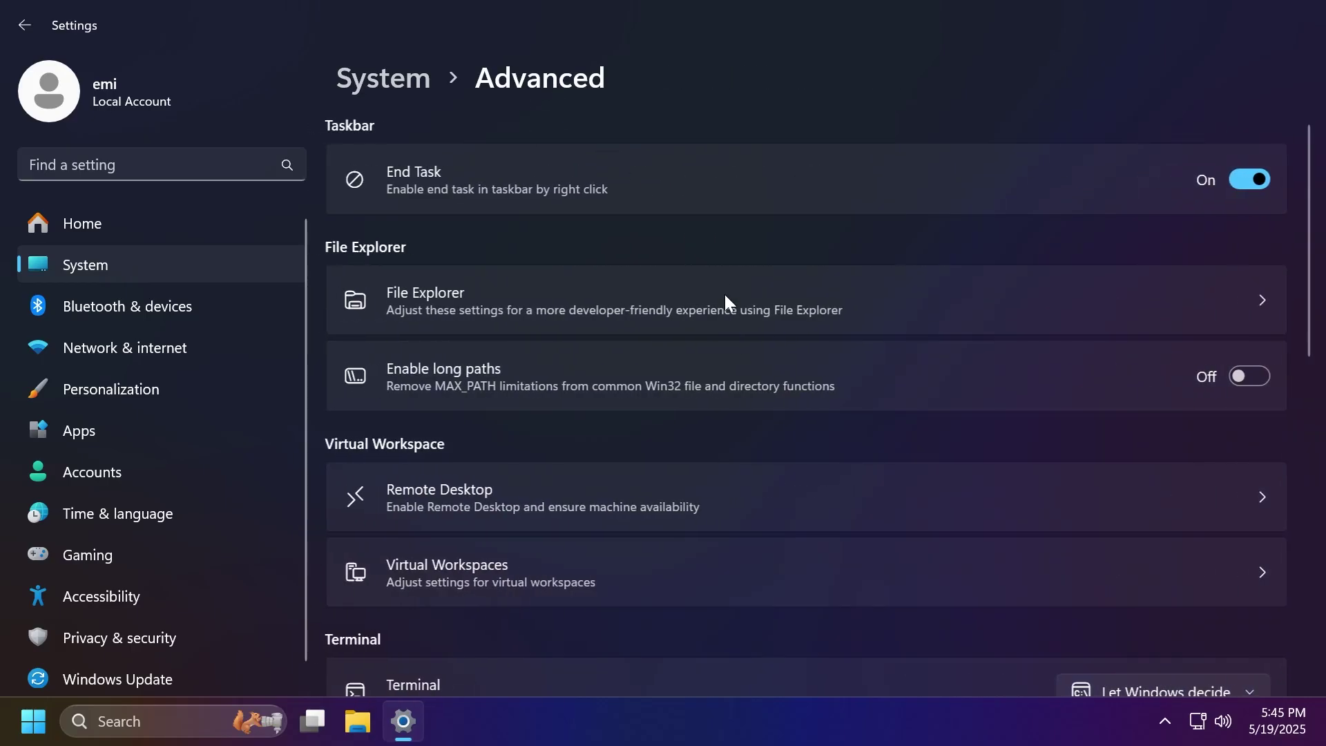
scroll(578, 301, down, 7)
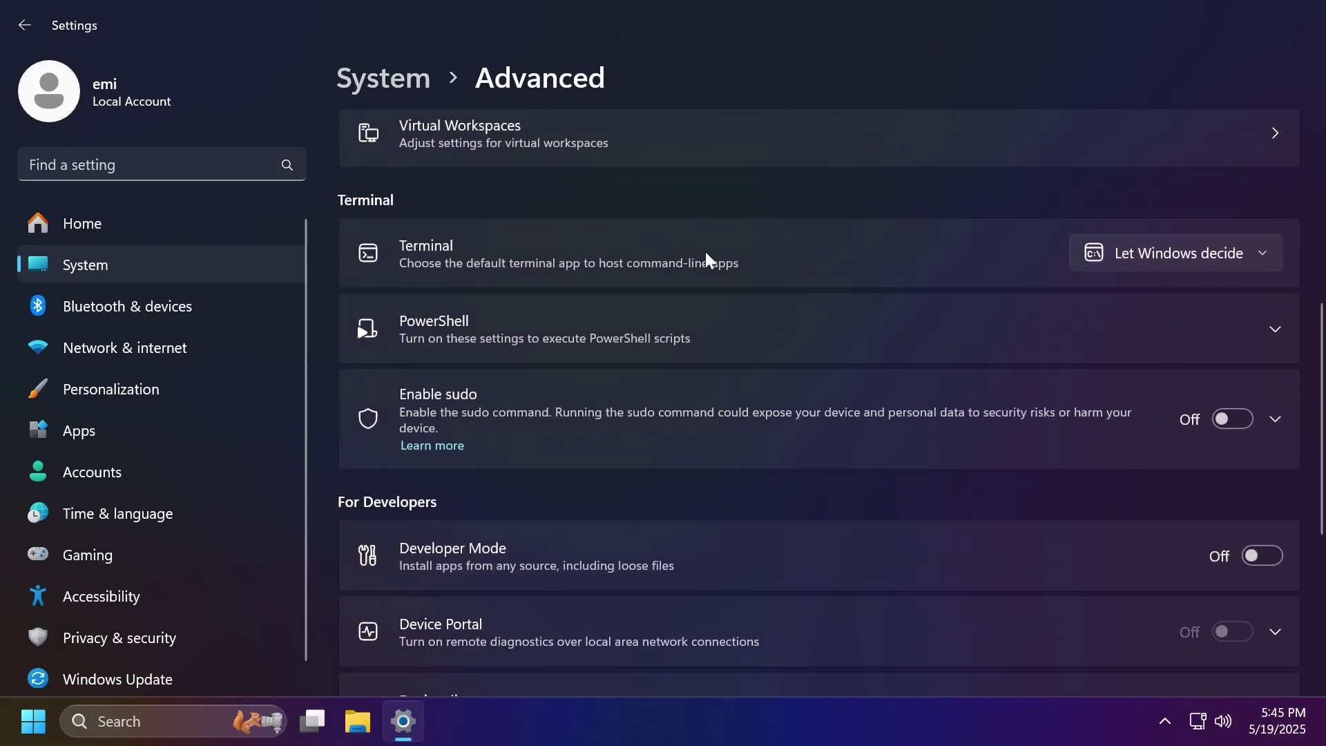
click(1154, 254)
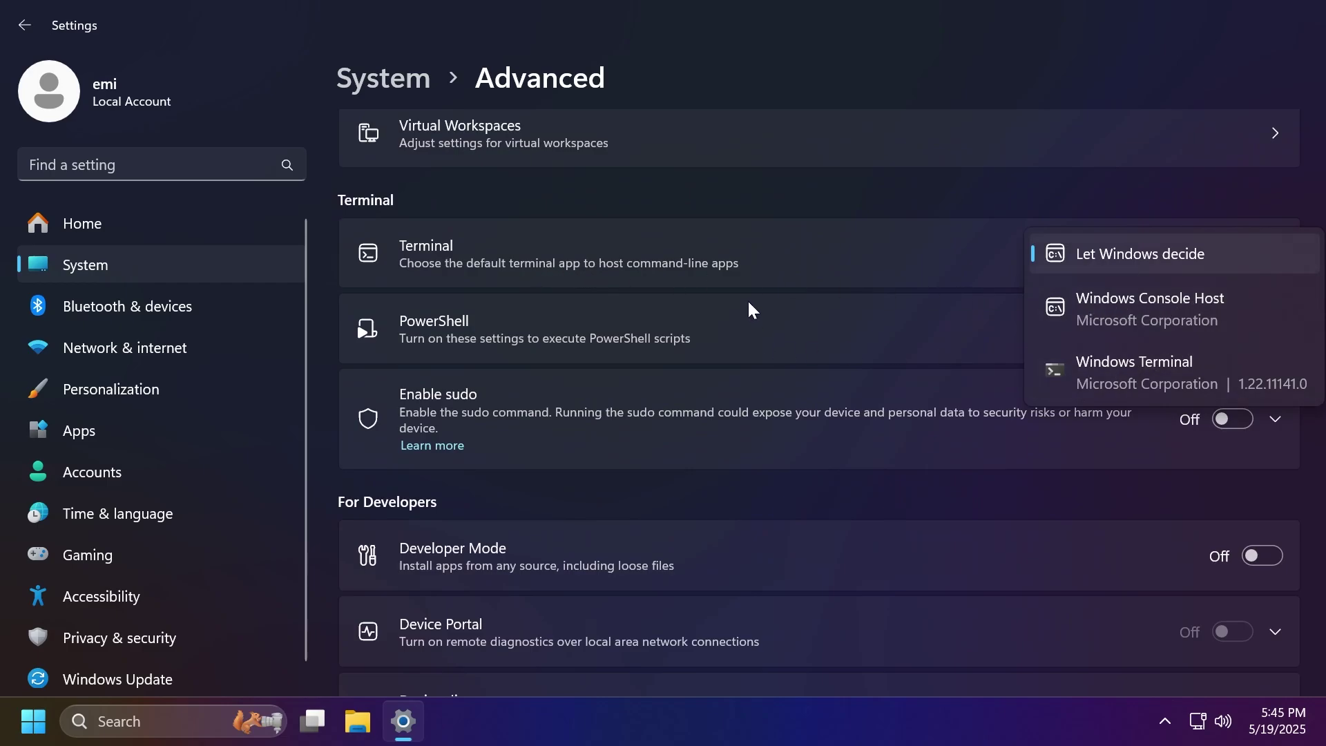
click(745, 214)
click(735, 326)
scroll(704, 261, down, 3)
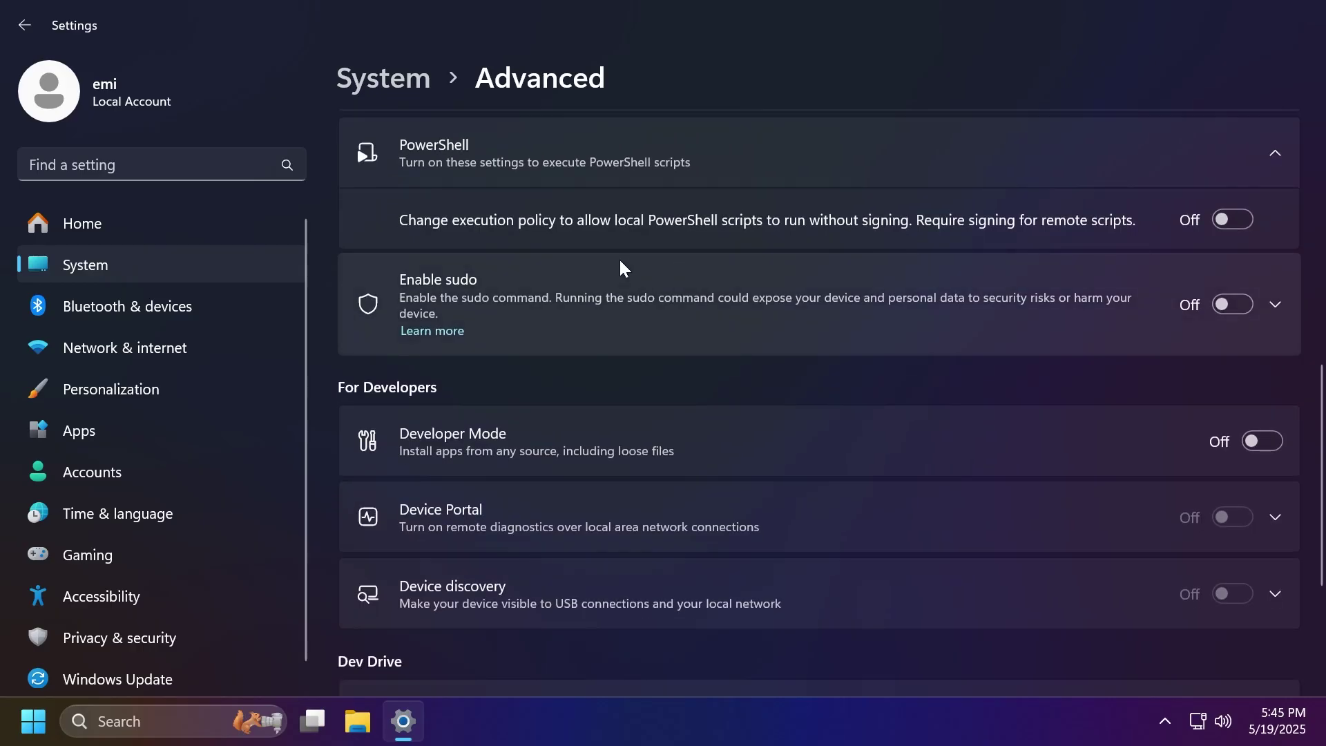
scroll(1054, 217, down, 2)
Step: Turn on sudo, approving the UAC prompt
click(1227, 225)
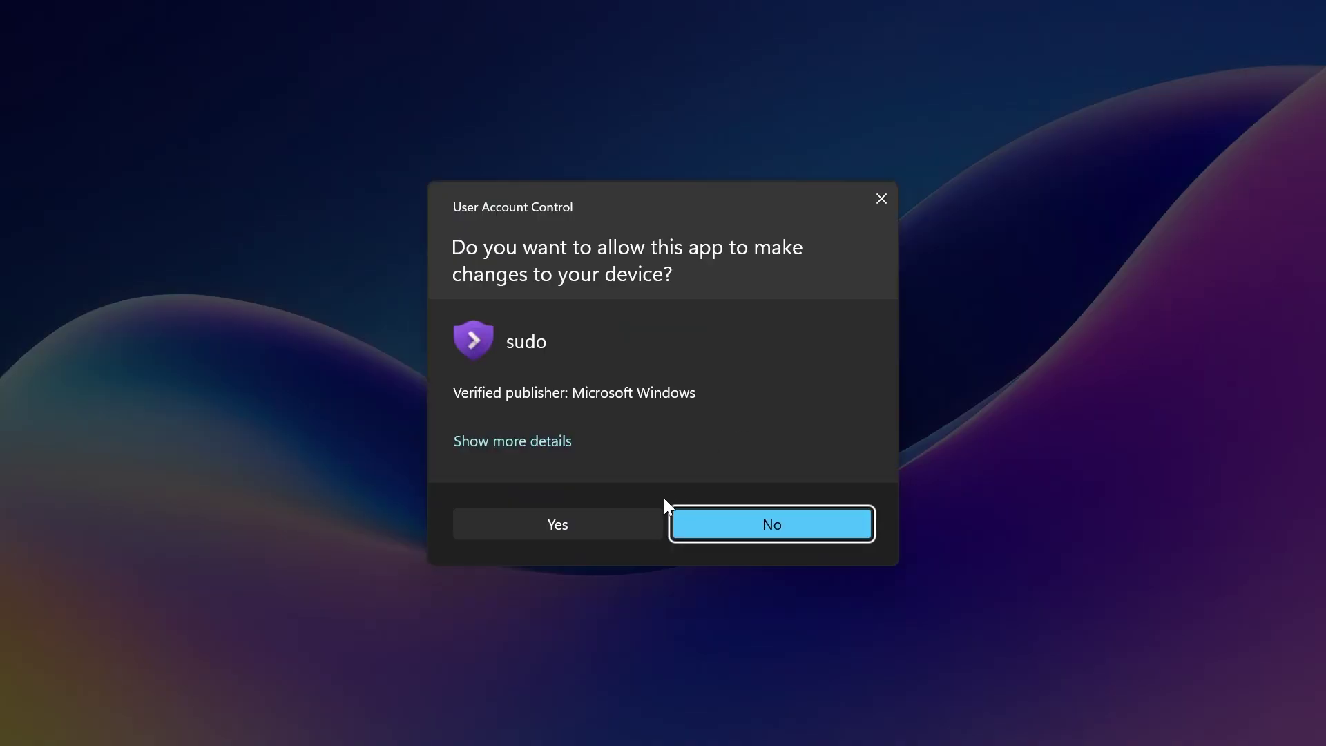
click(635, 524)
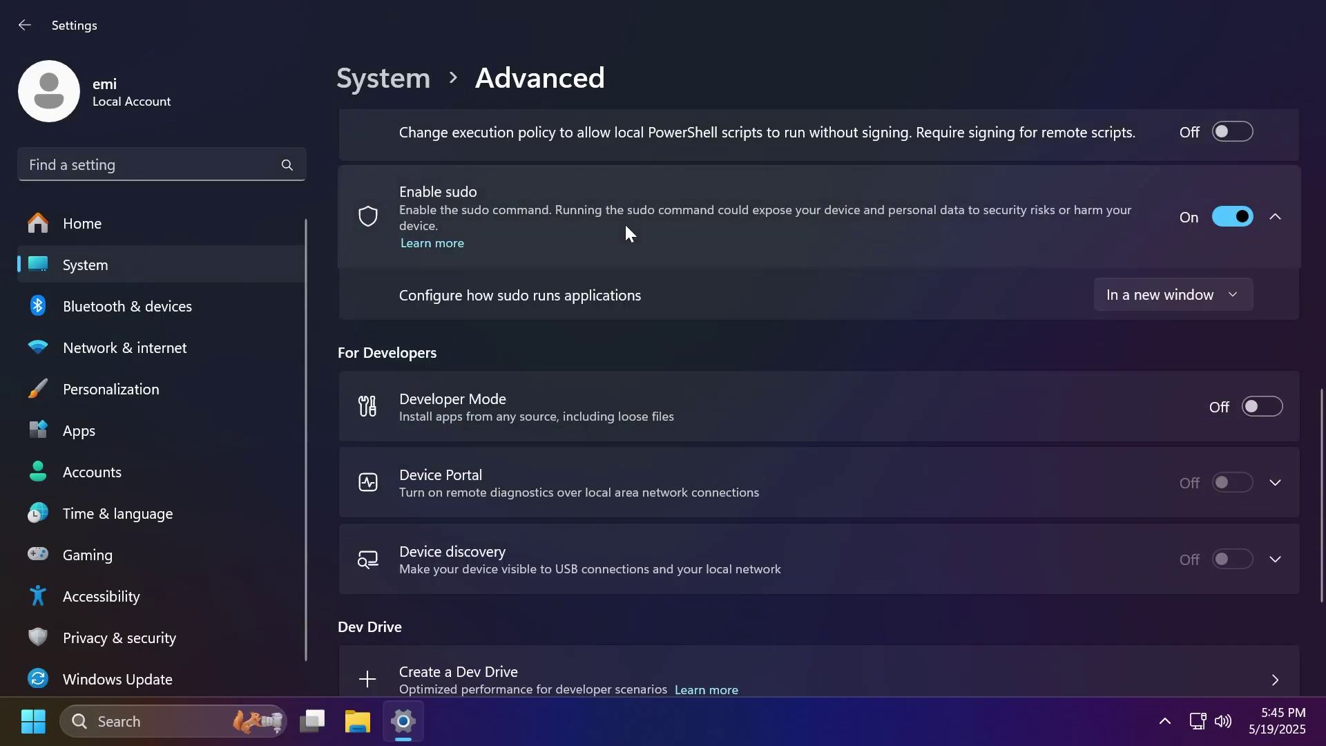
scroll(626, 228, down, 3)
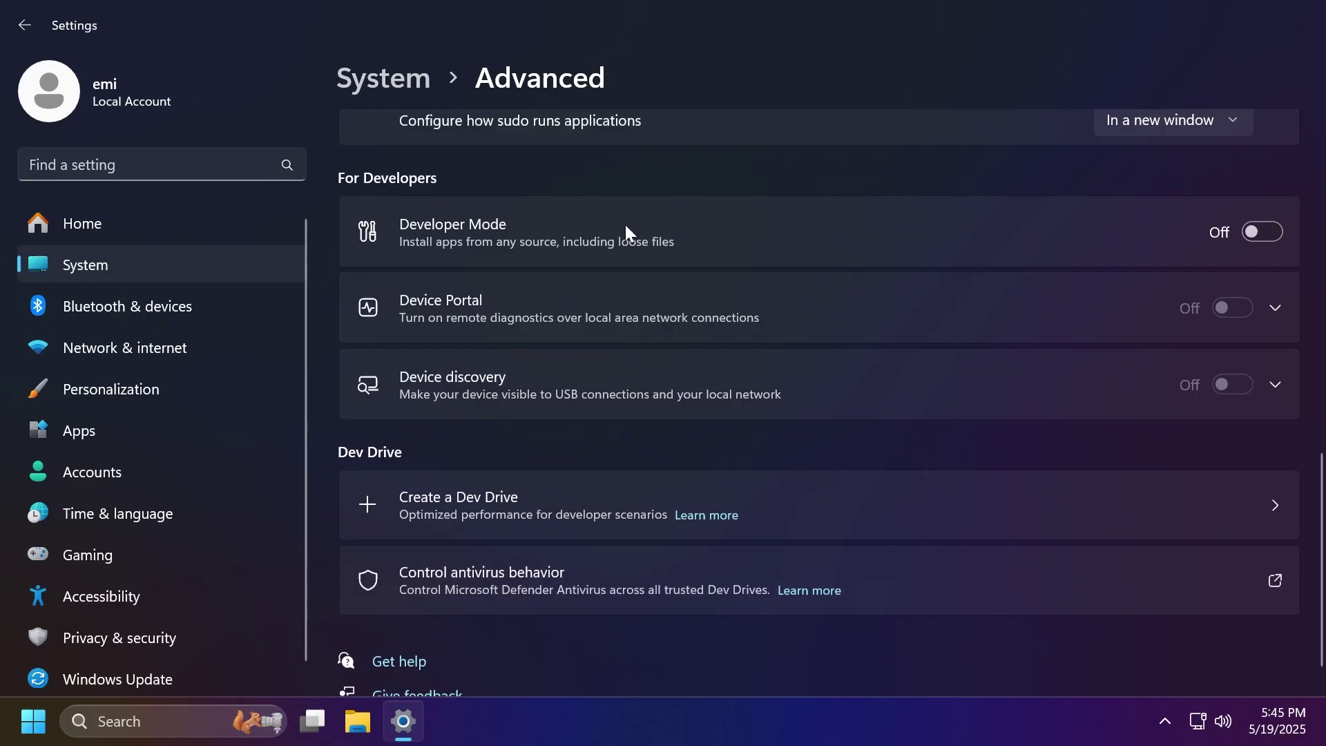
Step: Turn on Developer Mode, confirm Yes, and expand the Device Portal and Device discovery options
click(1259, 233)
click(806, 412)
click(553, 304)
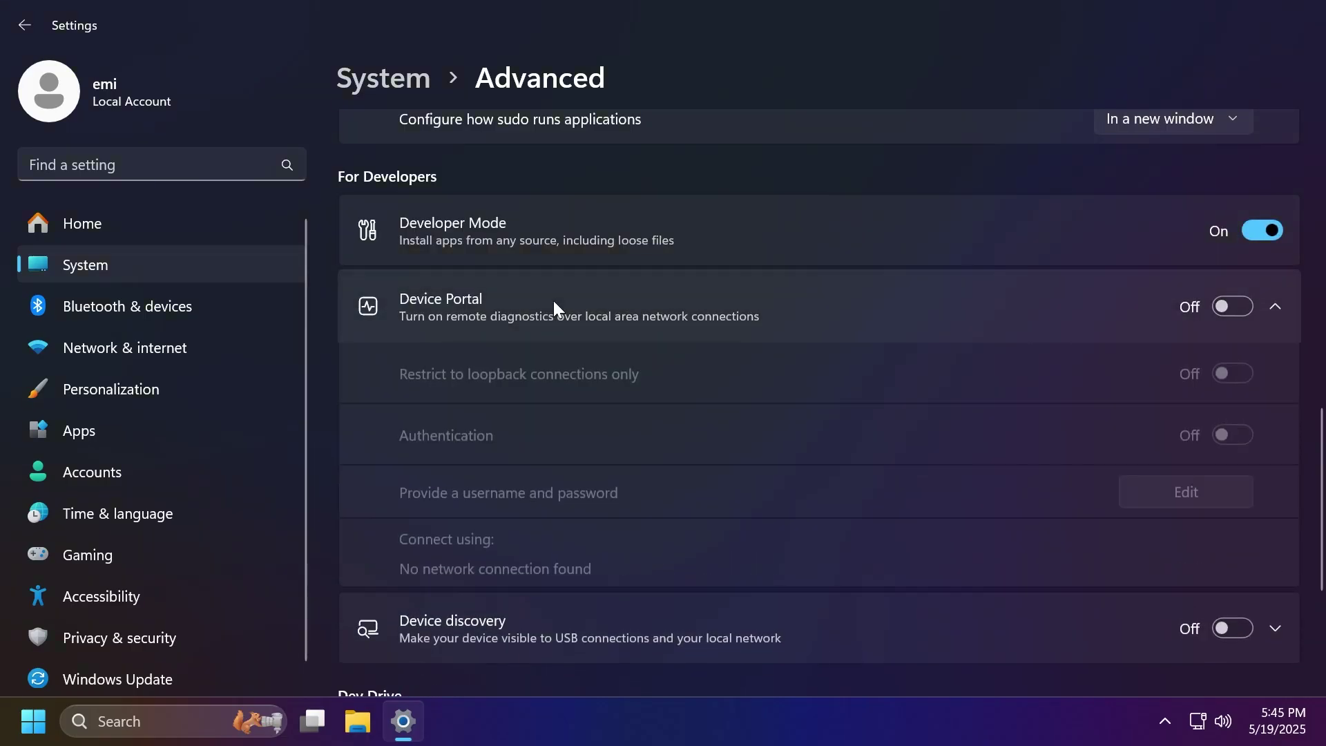
scroll(554, 304, down, 3)
click(538, 454)
scroll(566, 345, down, 3)
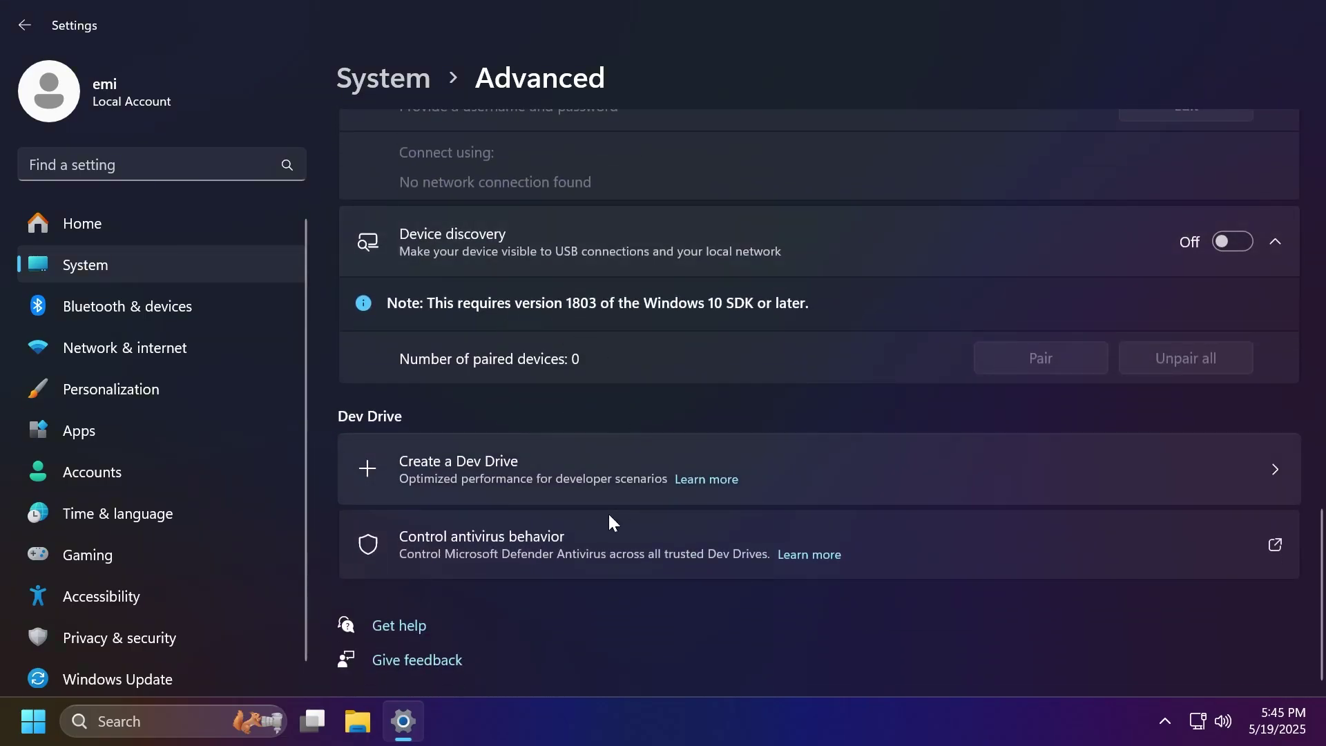
click(484, 466)
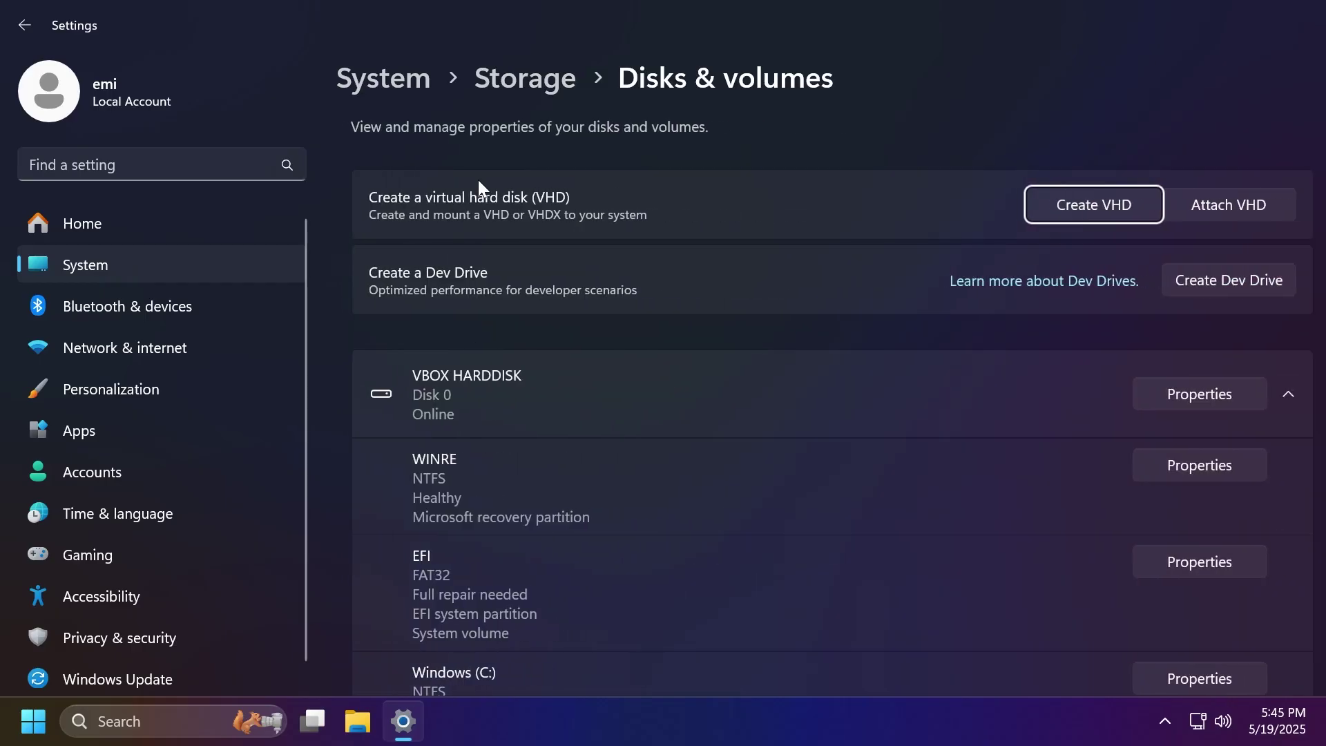
click(399, 63)
scroll(491, 311, down, 5)
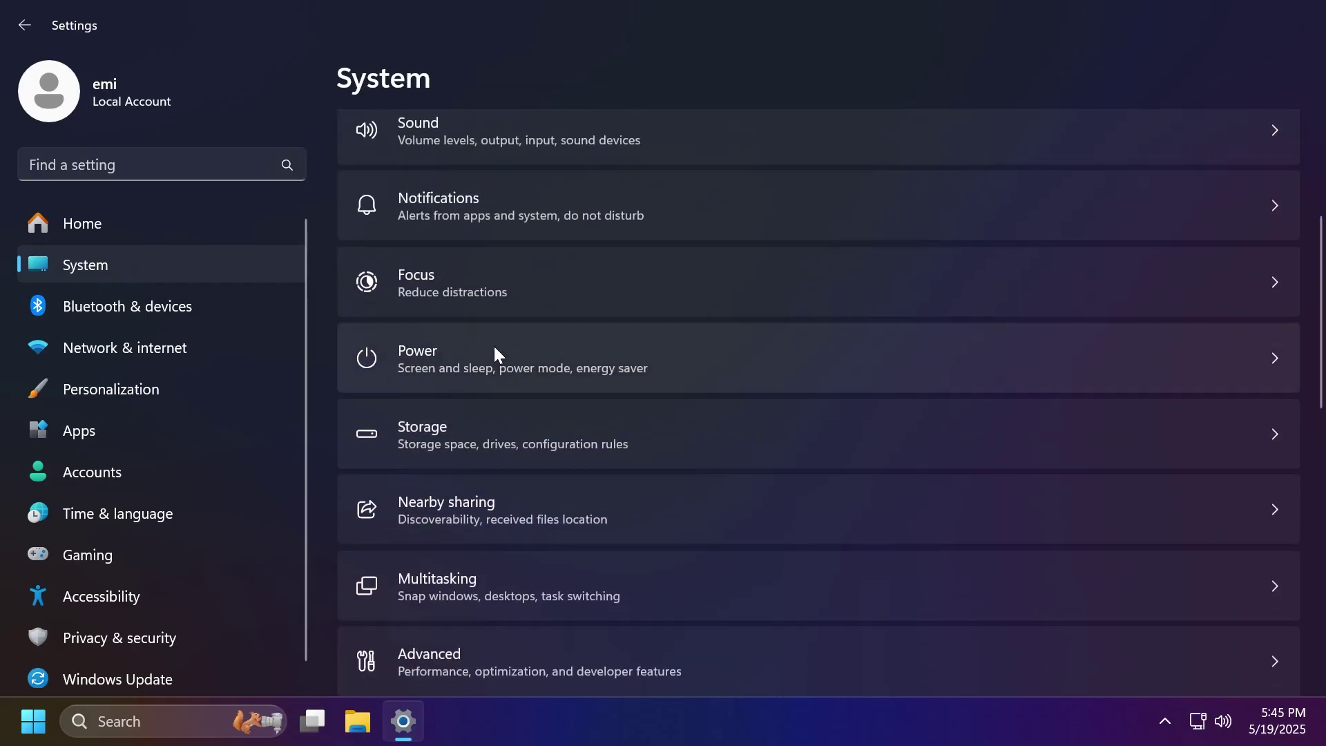
click(525, 585)
scroll(674, 358, down, 10)
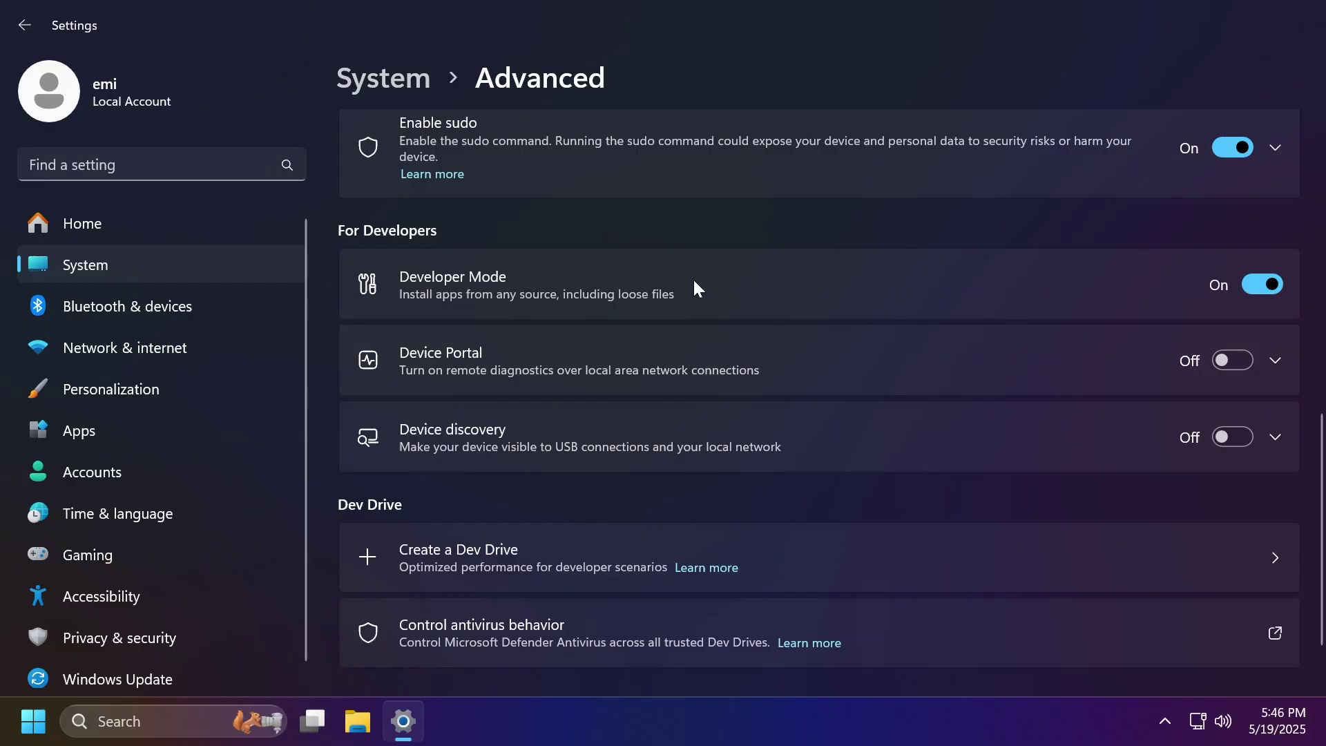
scroll(719, 278, up, 10)
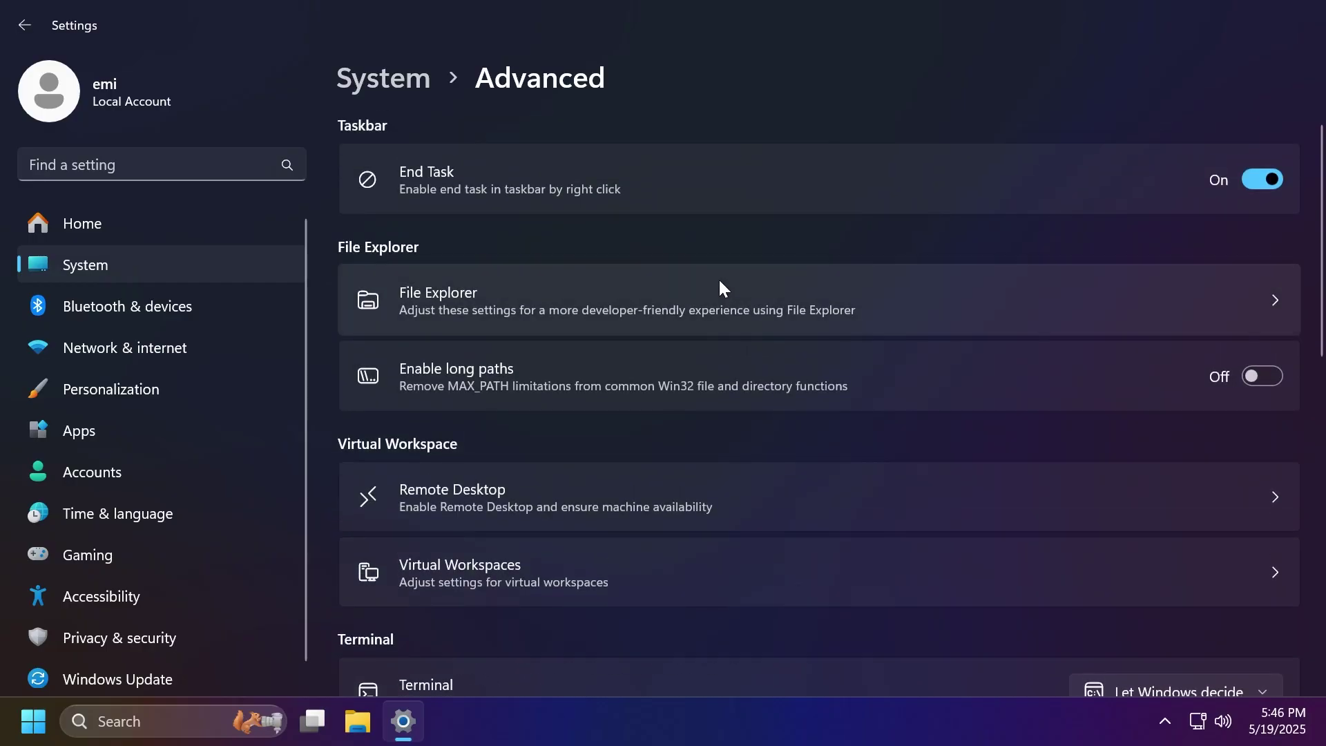
scroll(604, 273, down, 10)
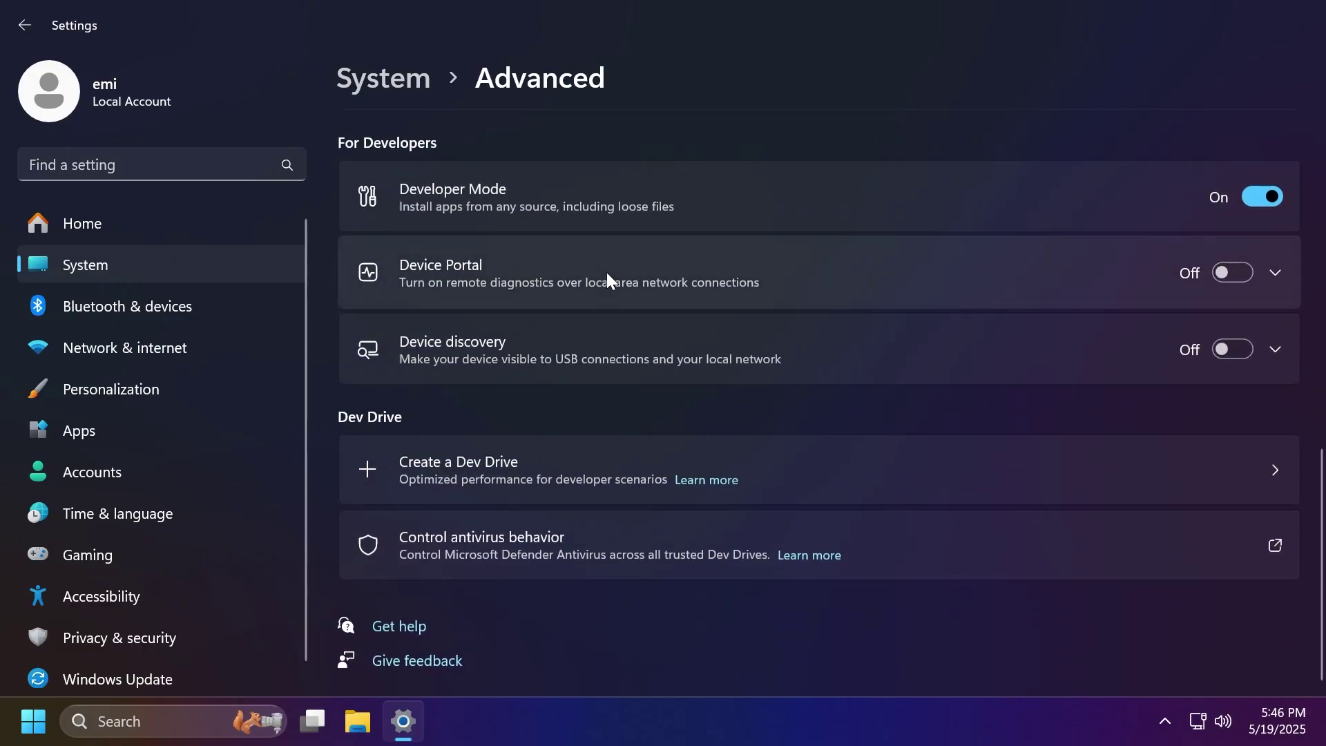
scroll(607, 272, up, 8)
scroll(607, 272, up, 3)
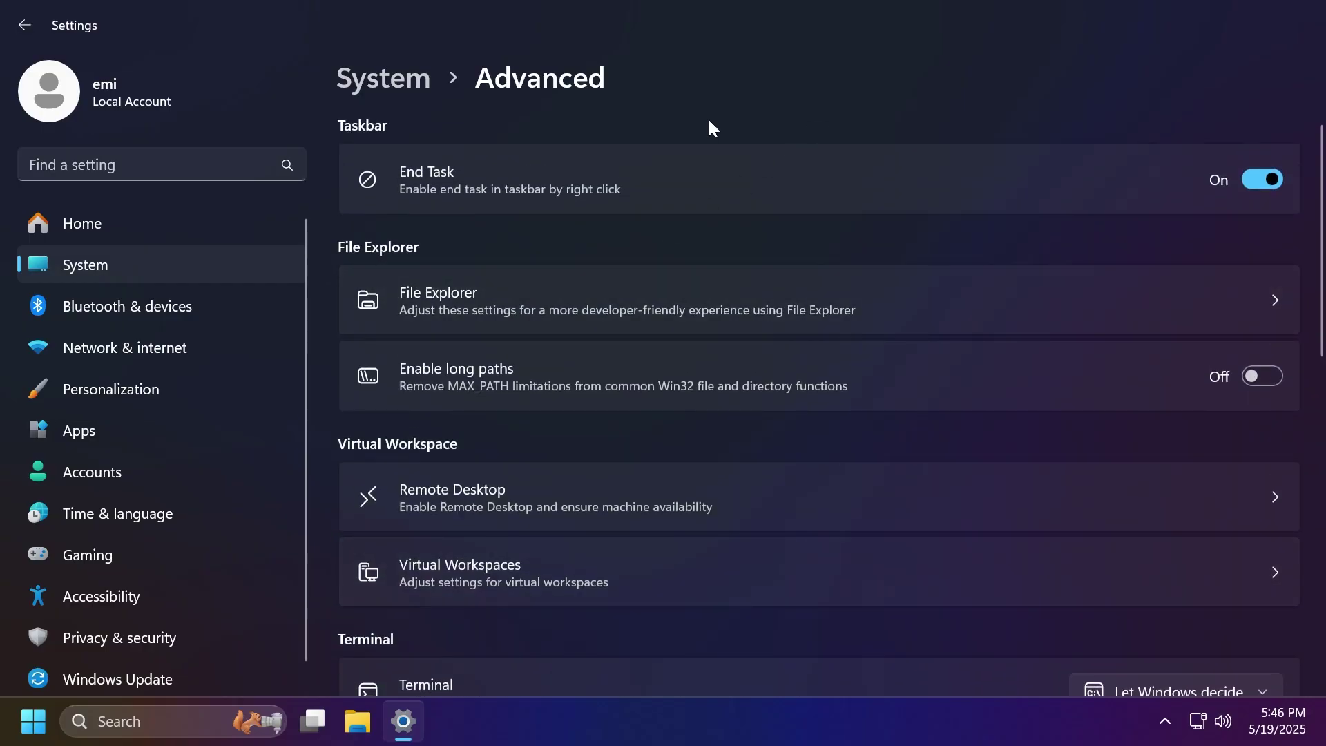
scroll(638, 260, down, 11)
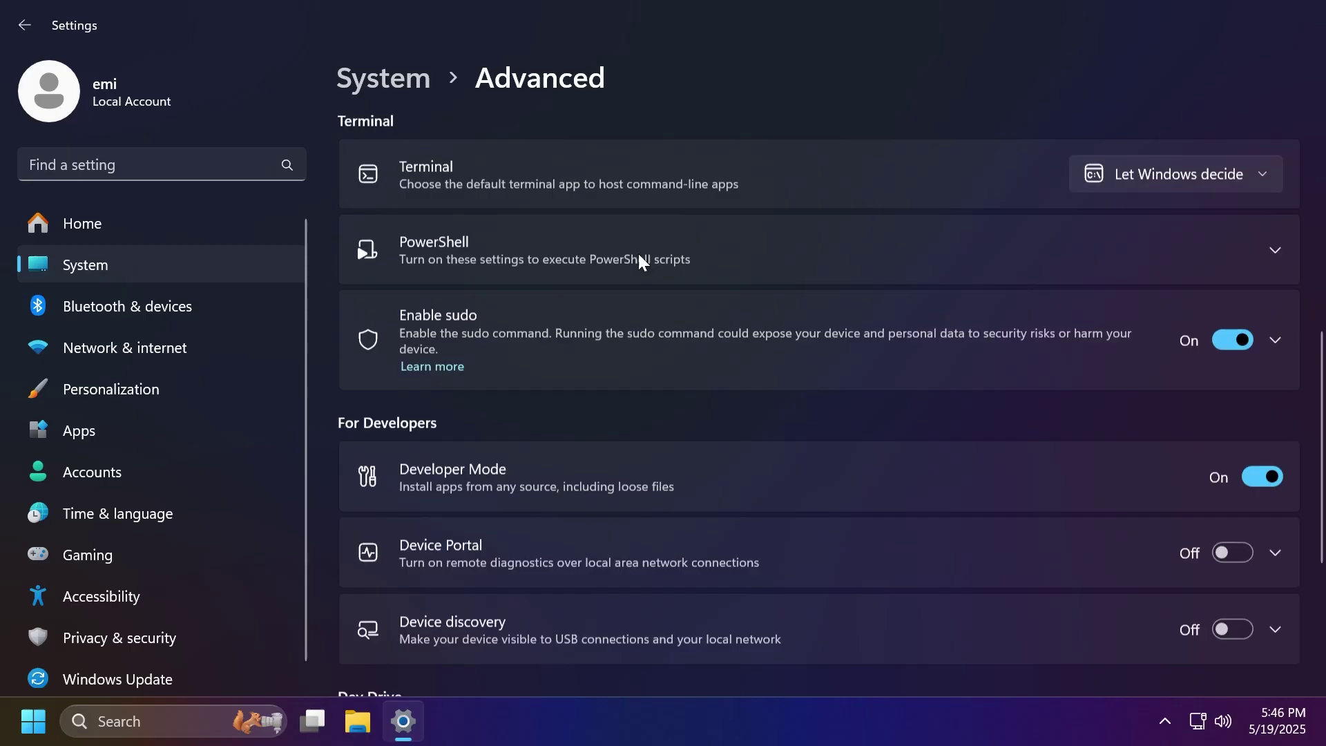
scroll(639, 255, up, 10)
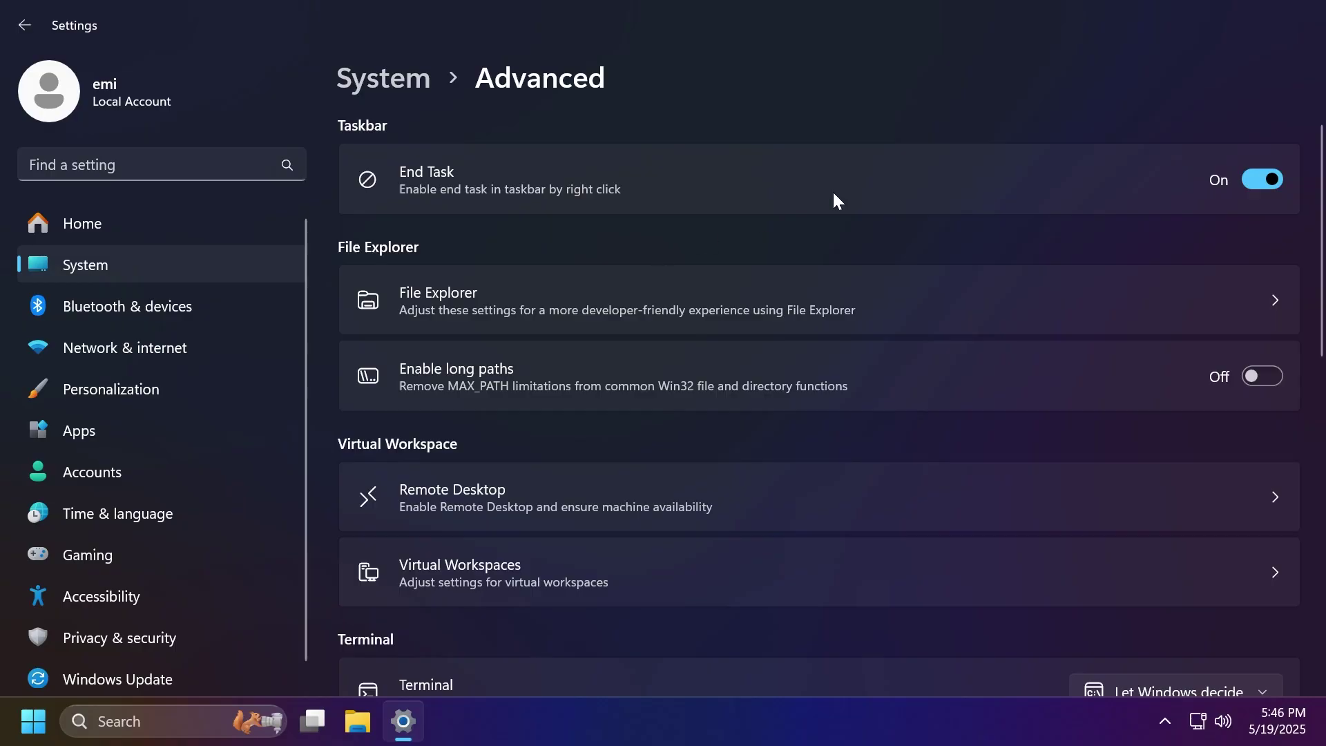
Step: Close the Settings window with Alt+F4, leaving the empty desktop
key(alt+F4)
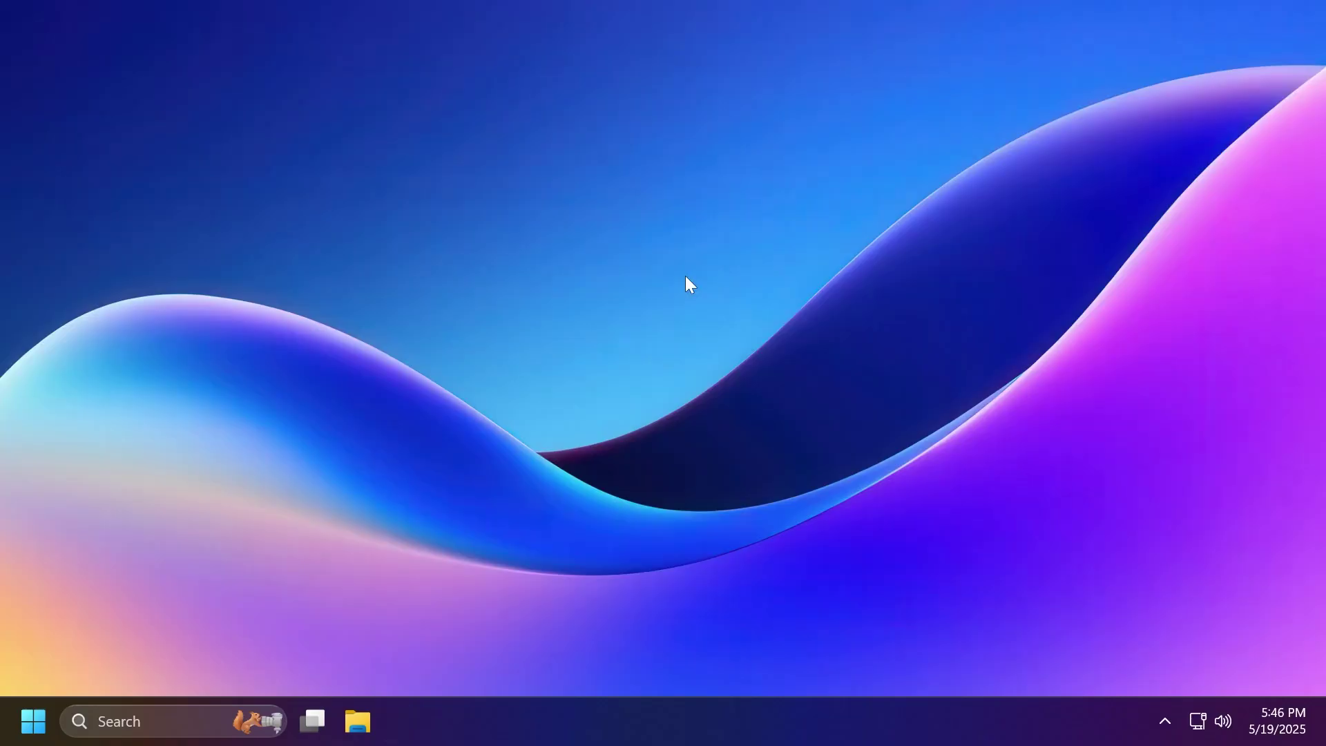